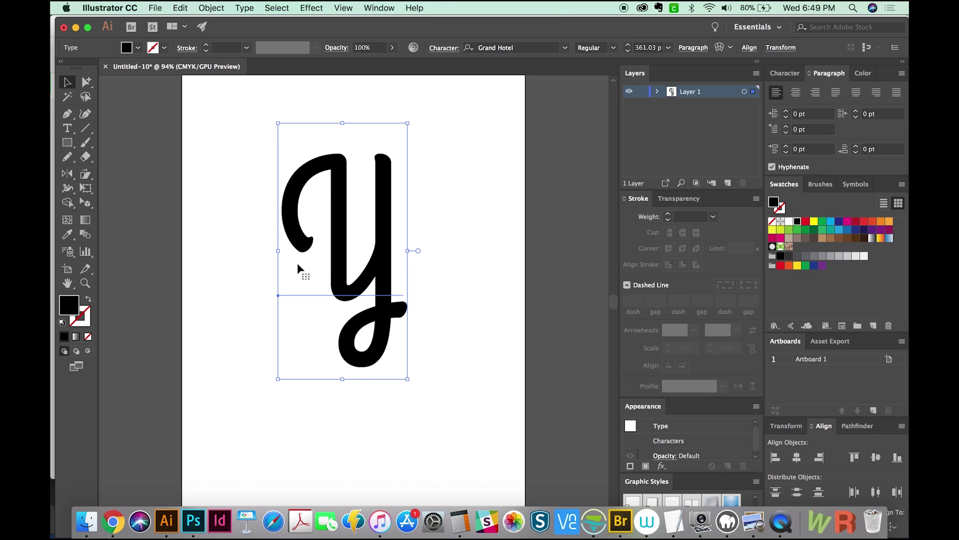
# - Nudge the Grand Hotel script Y up and right, then convert it to outlines
pyautogui.moveTo(298, 269); pyautogui.dragTo(305, 258)
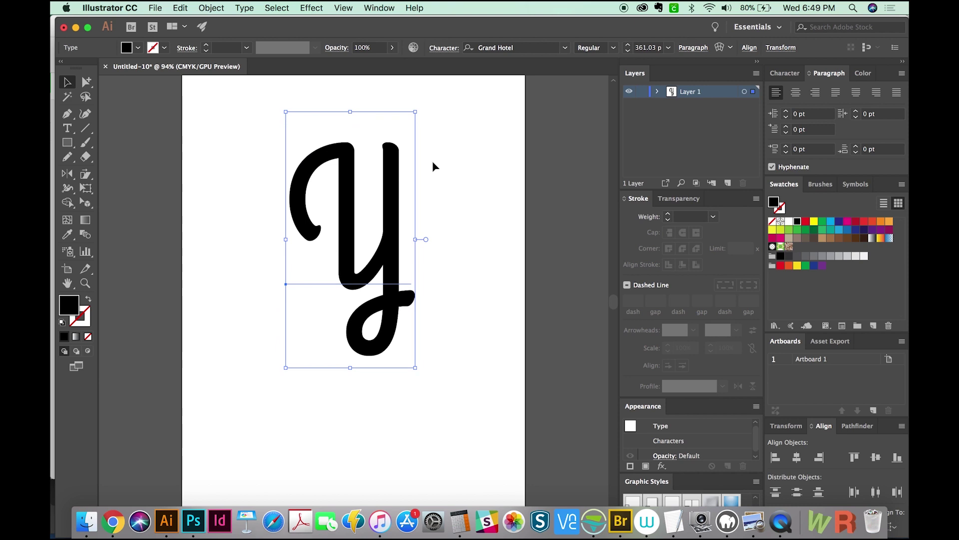
pyautogui.click(432, 162)
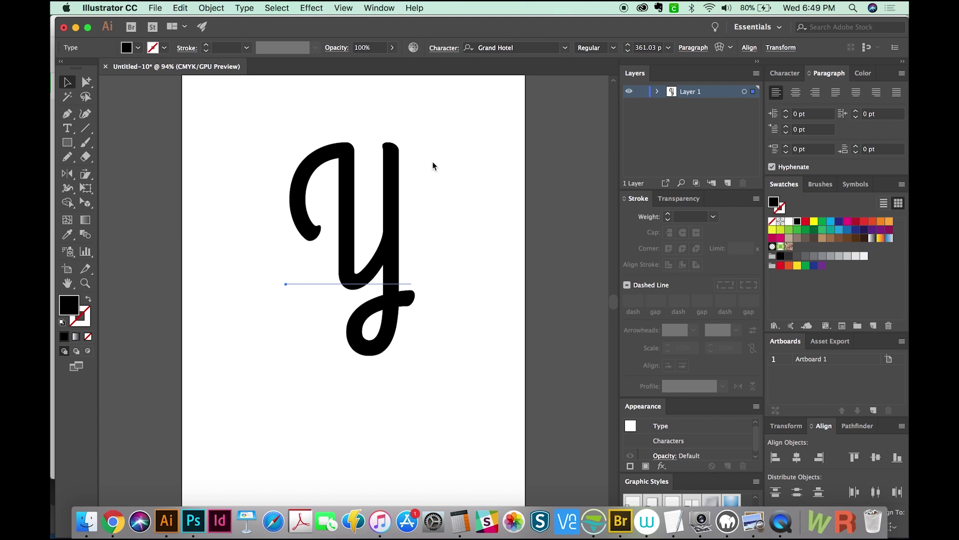
pyautogui.hotkey('ctrl', 'shift', 'o')
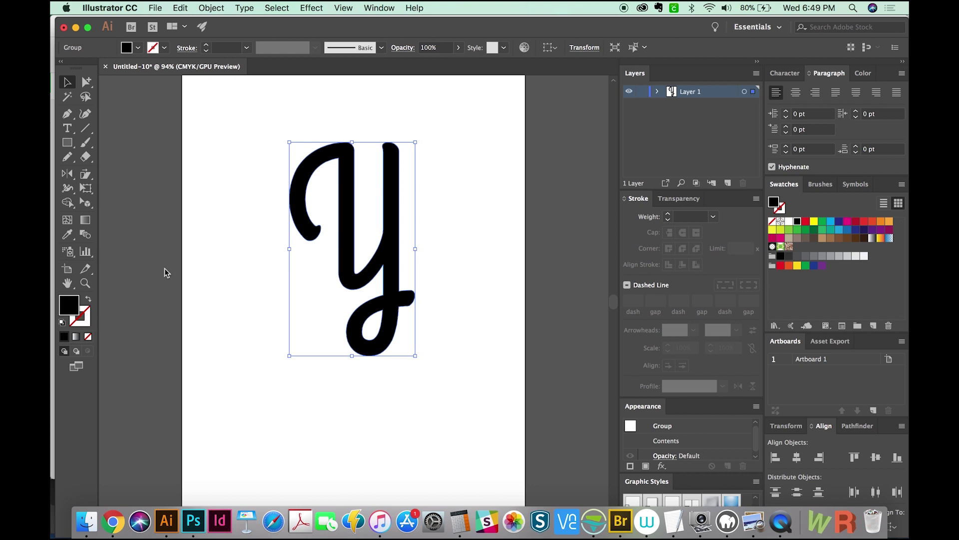
# - Swap fill and stroke so the outlined Y shows as an unfilled path
pyautogui.hotkey('shift', 'x')
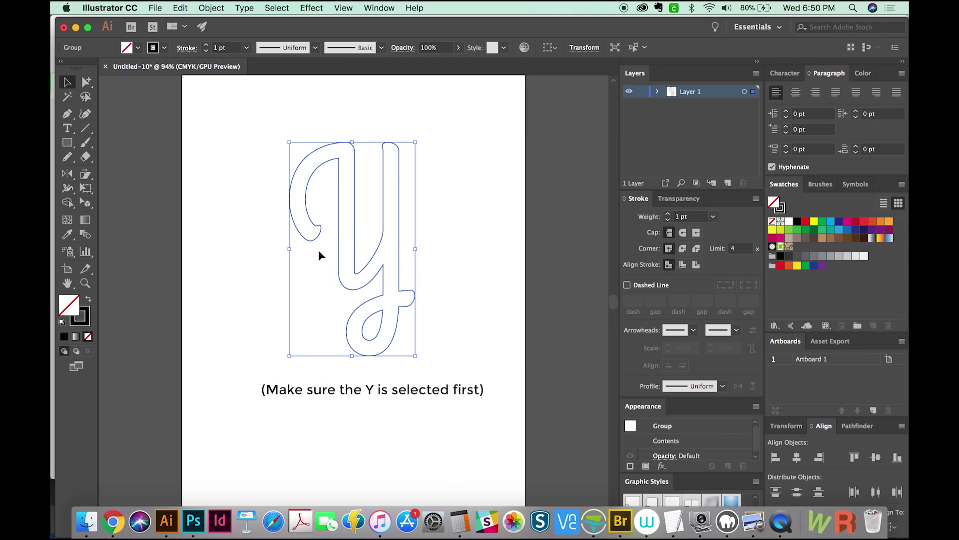
pyautogui.press('n')
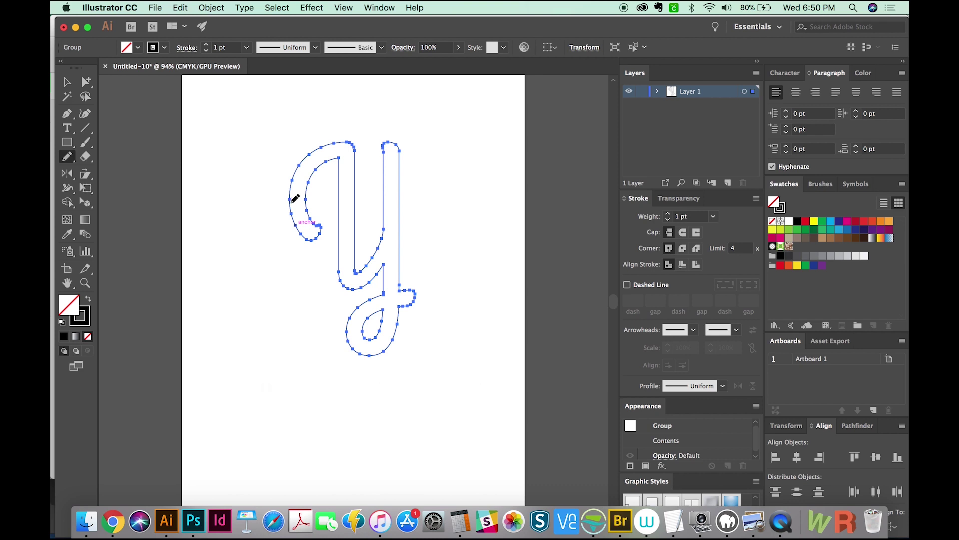
# - Pencil the Y's left tail into a curl, then undo a trial bulge on its right edge
pyautogui.moveTo(294, 208)
pyautogui.mouseDown()
pyautogui.moveTo(266, 282)
pyautogui.moveTo(241, 251)
pyautogui.moveTo(255, 232)
pyautogui.moveTo(249, 213)
pyautogui.moveTo(228, 229)
pyautogui.moveTo(225, 269)
pyautogui.moveTo(303, 292)
pyautogui.moveTo(325, 237)
pyautogui.moveTo(309, 198)
pyautogui.mouseUp()
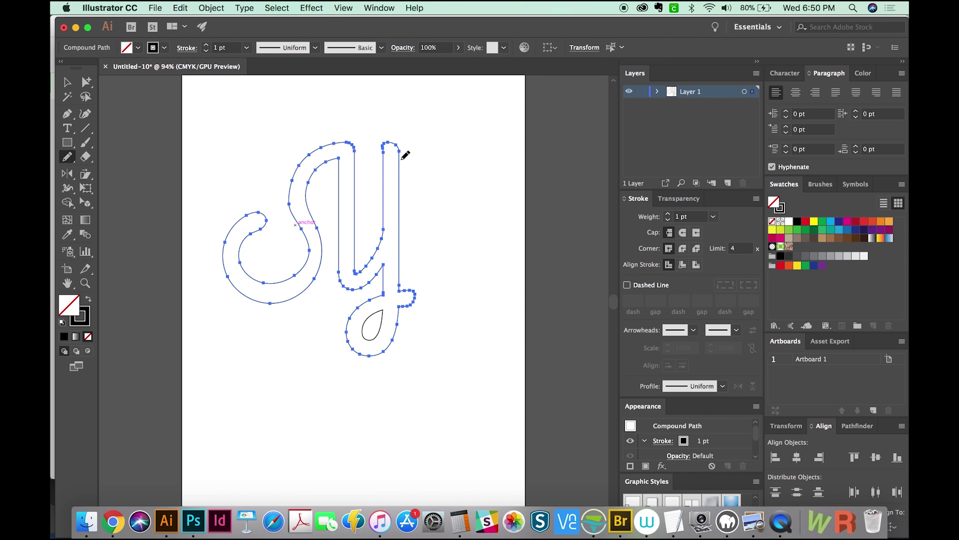
pyautogui.moveTo(404, 163)
pyautogui.mouseDown()
pyautogui.moveTo(421, 189)
pyautogui.moveTo(414, 237)
pyautogui.mouseUp()
pyautogui.moveTo(403, 259); pyautogui.dragTo(399, 261)
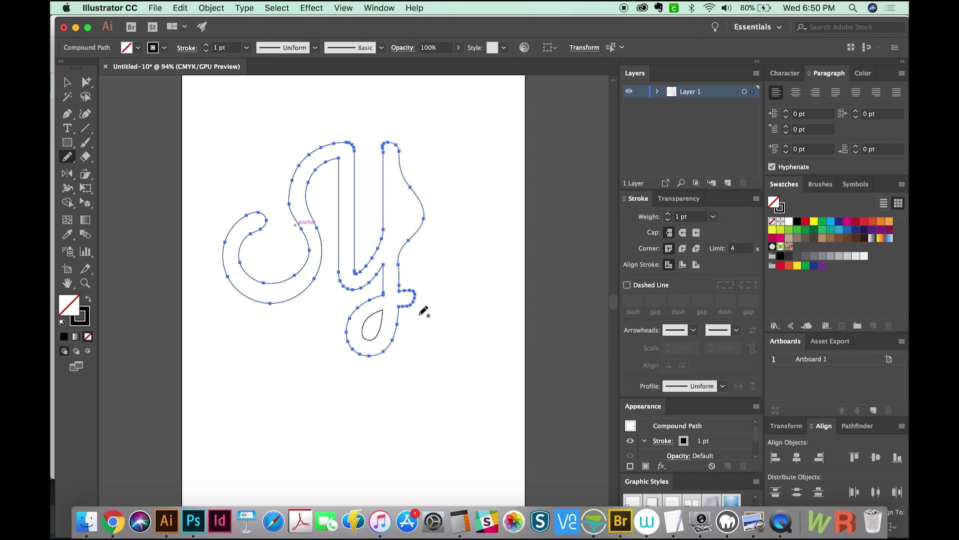
pyautogui.moveTo(401, 159); pyautogui.dragTo(494, 166)
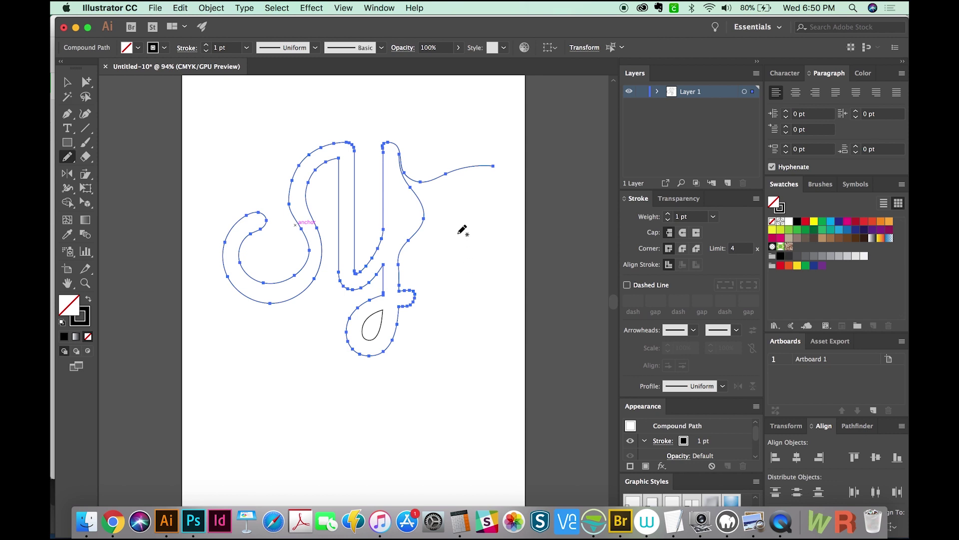
pyautogui.hotkey('ctrl', 'z')
pyautogui.hotkey('ctrl', 'z')
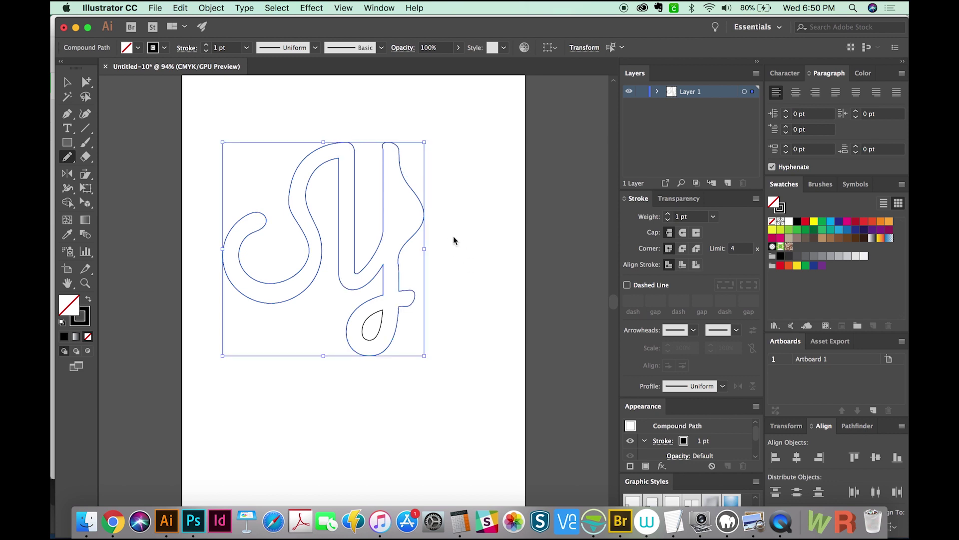
pyautogui.hotkey('ctrl', 'z')
pyautogui.hotkey('ctrl', 'z')
pyautogui.moveTo(299, 330); pyautogui.dragTo(373, 286)
# - Zoom in on the Y's swash and set Pencil fidelity to its Smooth extreme
pyautogui.press('z')
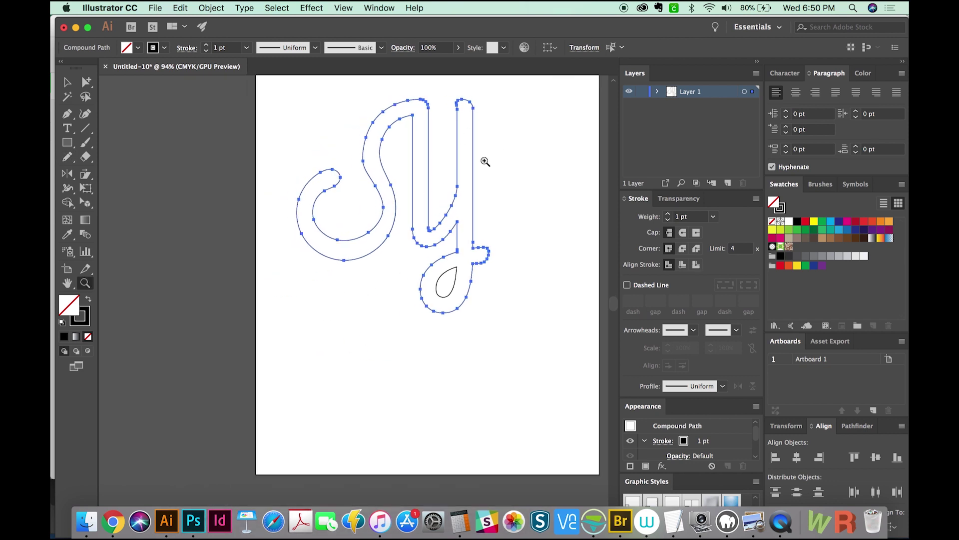
pyautogui.moveTo(453, 119); pyautogui.dragTo(307, 271)
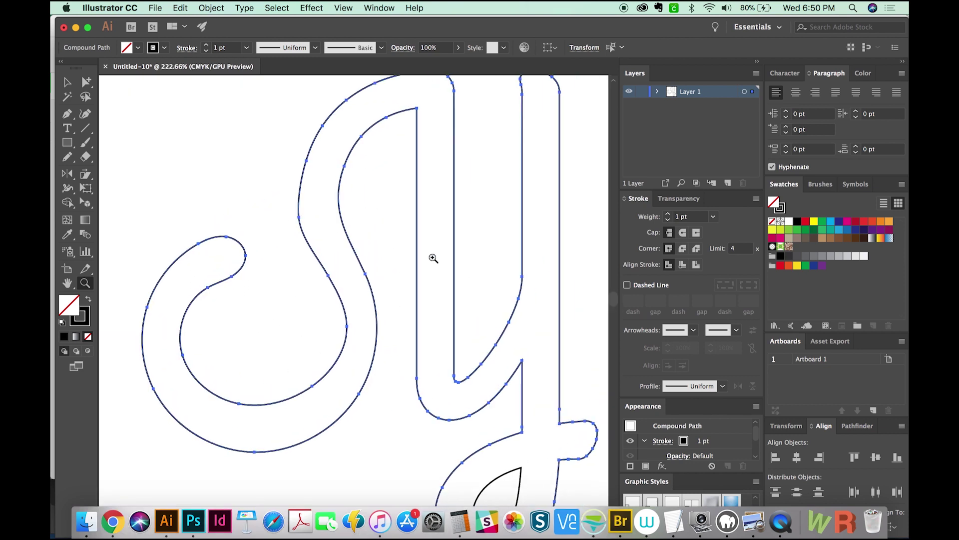
pyautogui.press('n')
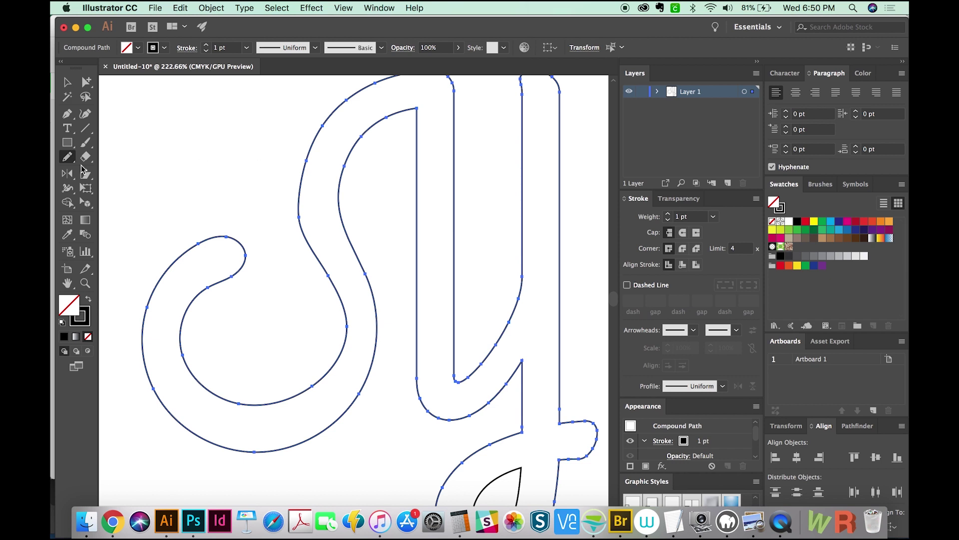
pyautogui.moveTo(67, 158); pyautogui.dragTo(135, 189)
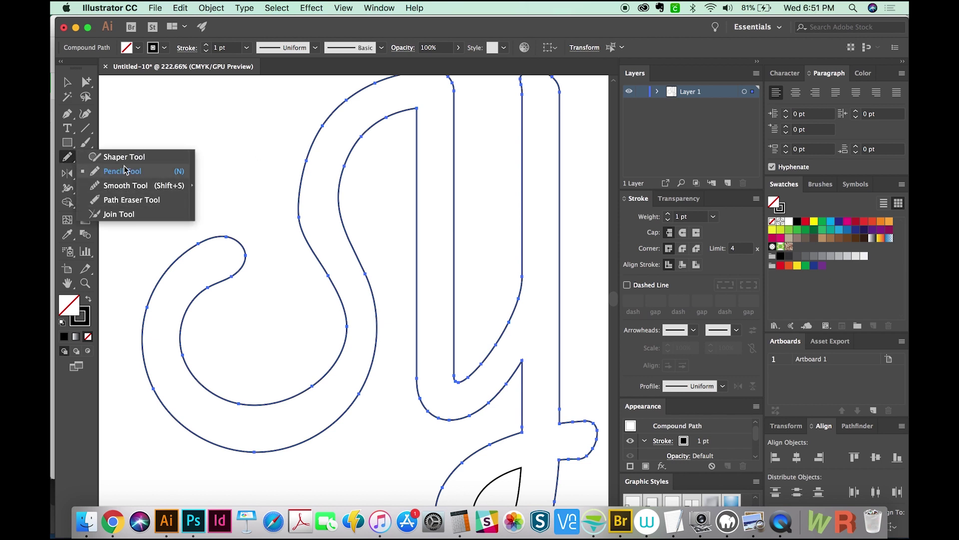
pyautogui.doubleClick(68, 159)
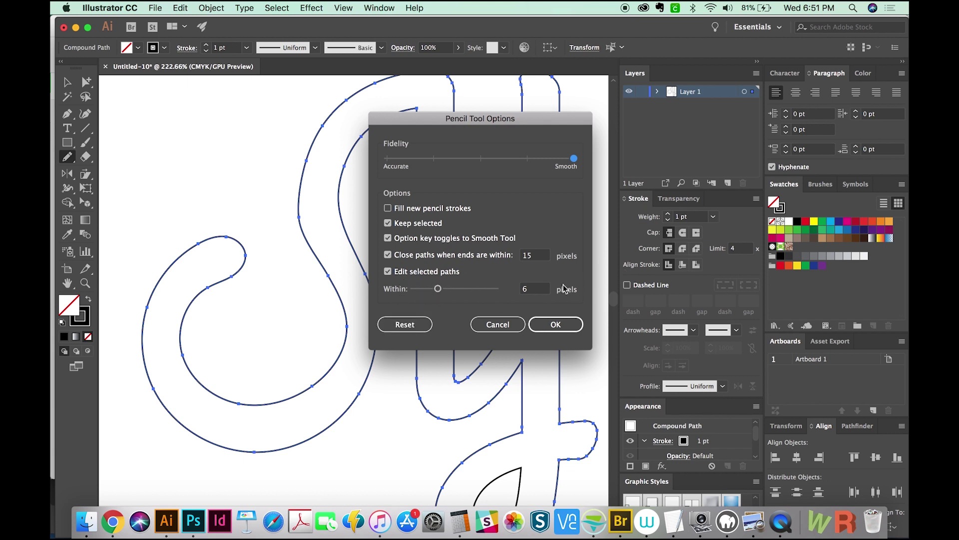
# - Confirm the smooth Pencil settings and redraw the swash's lumpy edges, then view at 100%
pyautogui.click(568, 325)
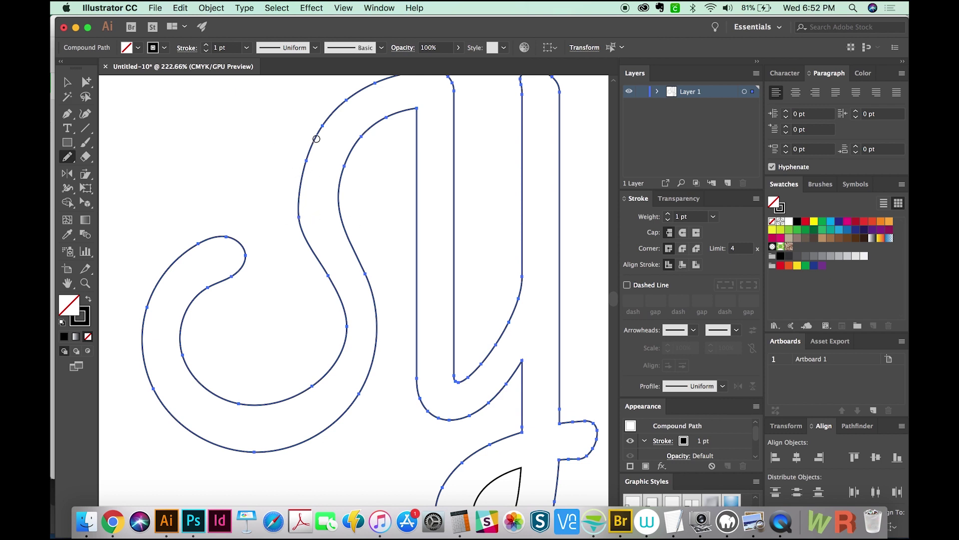
pyautogui.moveTo(317, 135)
pyautogui.mouseDown()
pyautogui.moveTo(294, 220)
pyautogui.moveTo(327, 295)
pyautogui.mouseUp()
pyautogui.moveTo(309, 175); pyautogui.dragTo(345, 308)
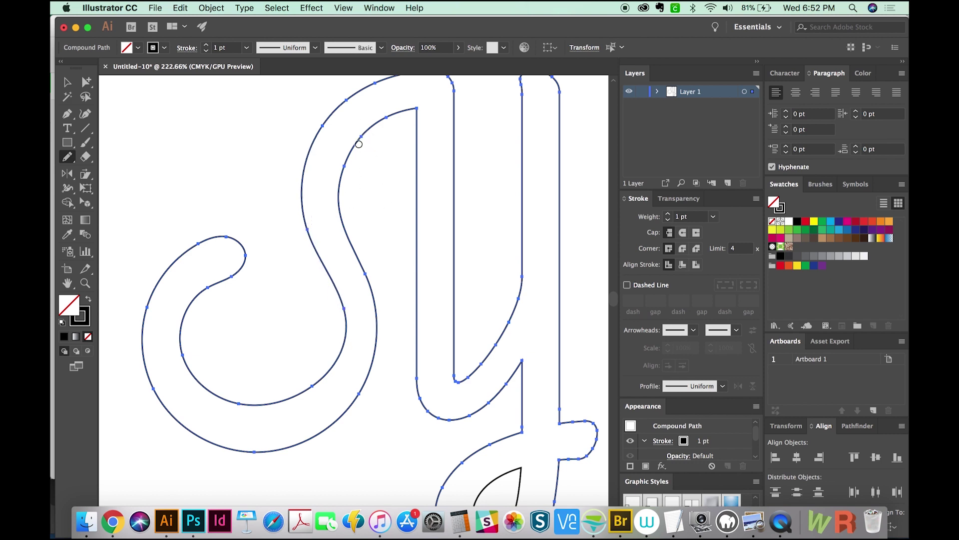
pyautogui.moveTo(351, 149); pyautogui.dragTo(332, 429)
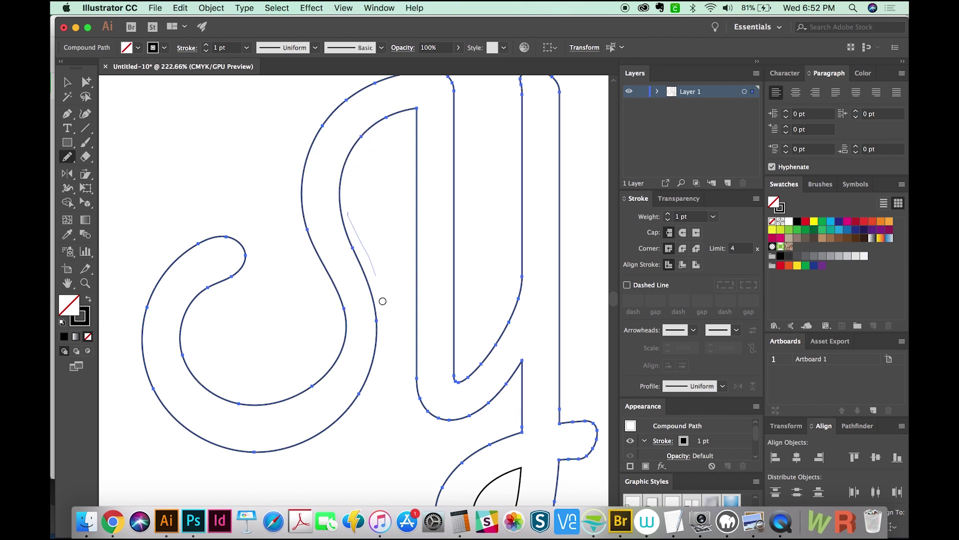
pyautogui.moveTo(187, 349)
pyautogui.mouseDown()
pyautogui.moveTo(190, 273)
pyautogui.moveTo(353, 315)
pyautogui.moveTo(326, 422)
pyautogui.moveTo(150, 372)
pyautogui.mouseUp()
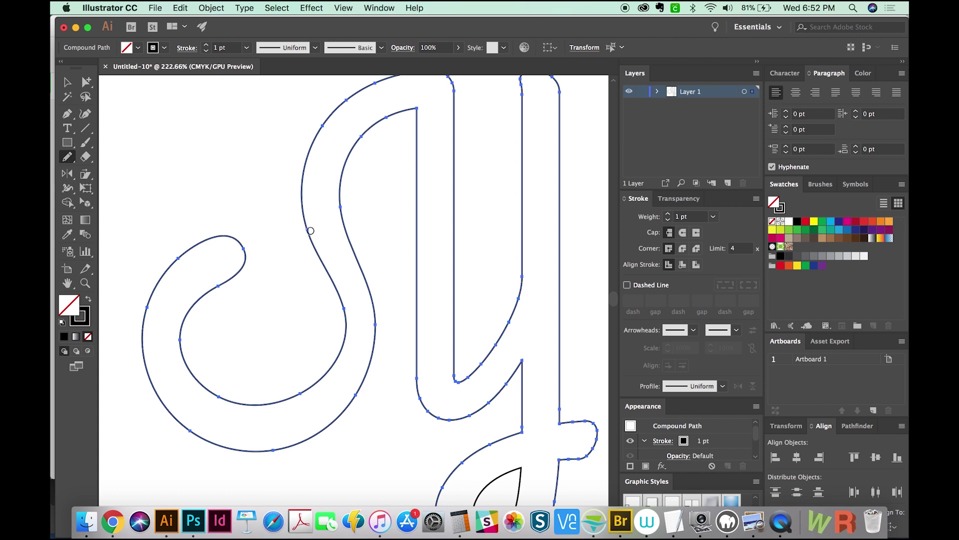
pyautogui.moveTo(310, 230); pyautogui.dragTo(345, 315)
pyautogui.moveTo(329, 313); pyautogui.dragTo(313, 379)
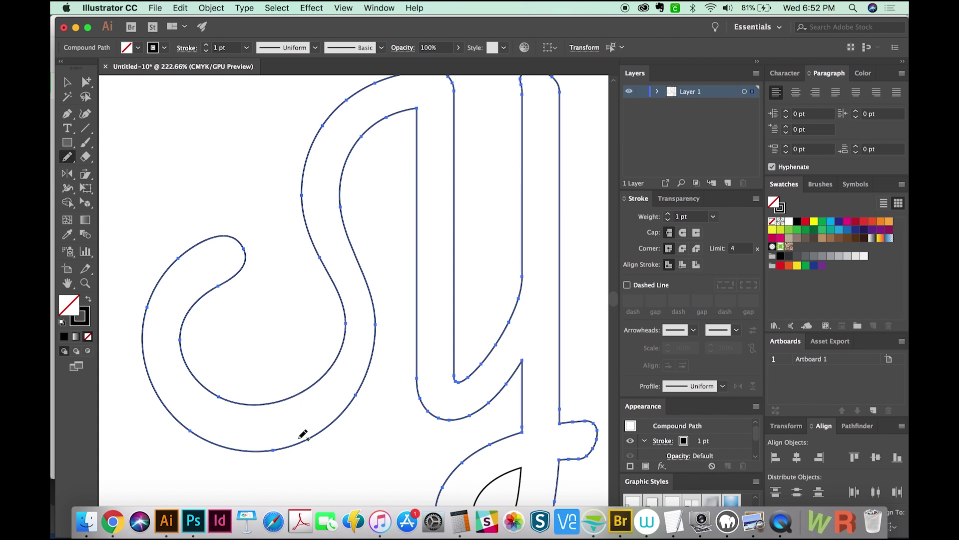
pyautogui.press('super+1')
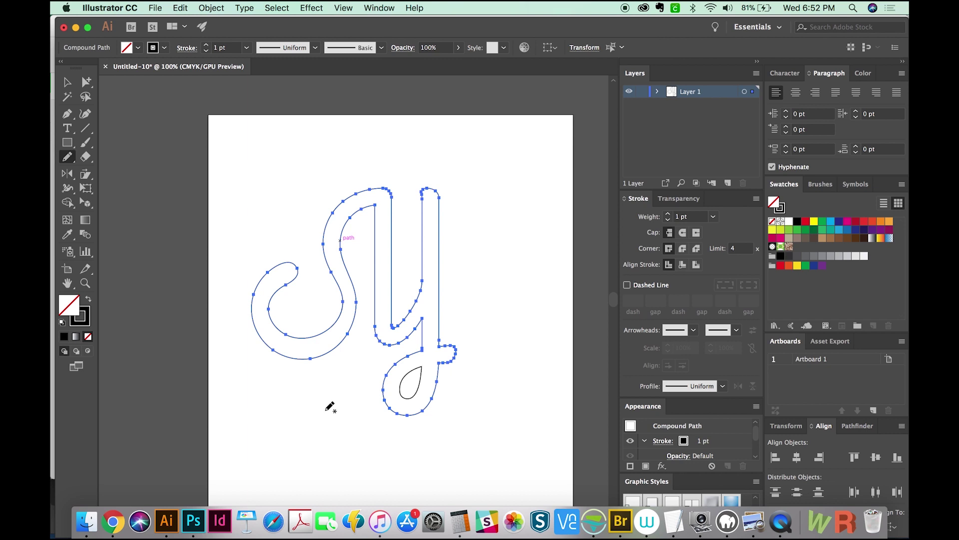
# - Drag and arrow-nudge anchors at the tip of the swash's curl
pyautogui.press('a')
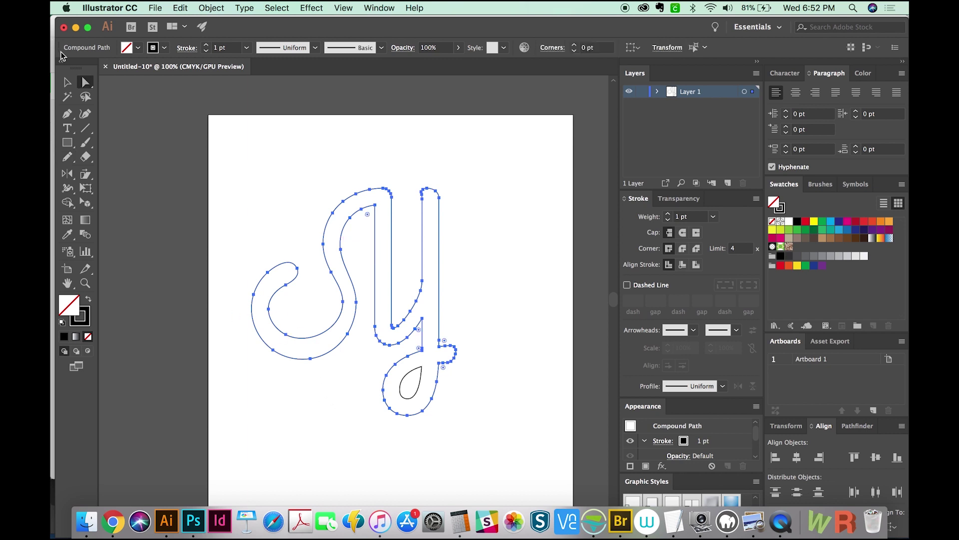
pyautogui.click(299, 330)
pyautogui.click(286, 334)
pyautogui.moveTo(289, 338); pyautogui.dragTo(291, 345)
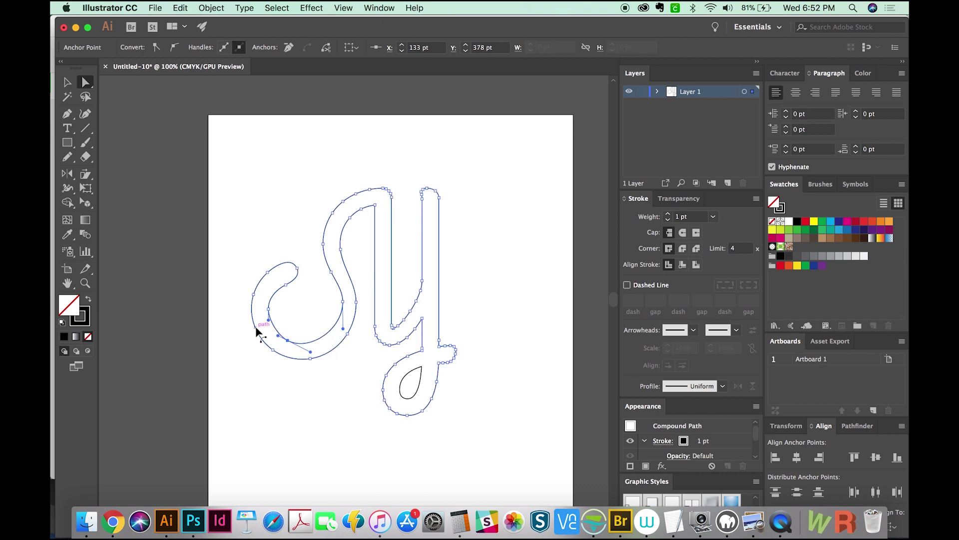
pyautogui.press('Left')
pyautogui.press('Up')
pyautogui.moveTo(286, 284); pyautogui.dragTo(283, 279)
# - Pencil-redraw the curl's inner top end and inner curve into a neater hook
pyautogui.press('n')
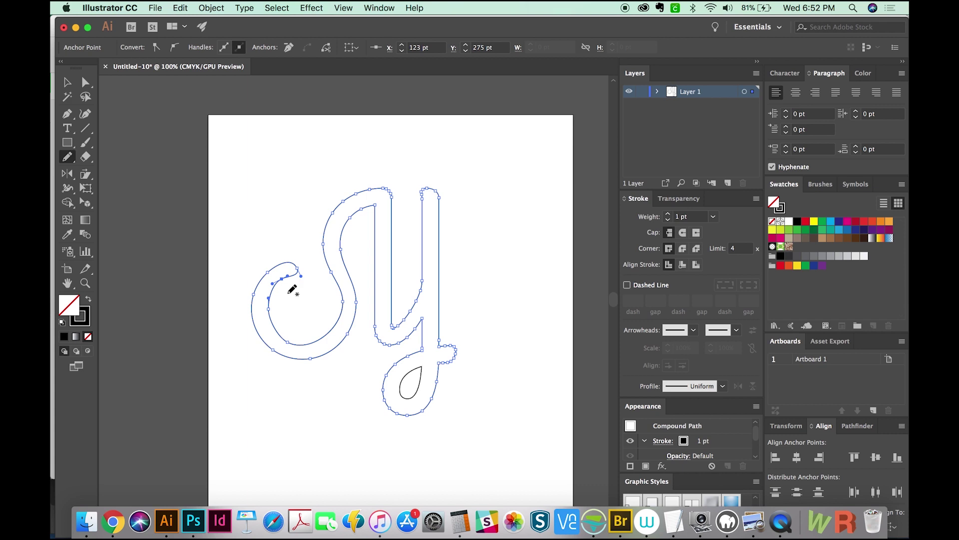
pyautogui.moveTo(272, 284); pyautogui.dragTo(295, 286)
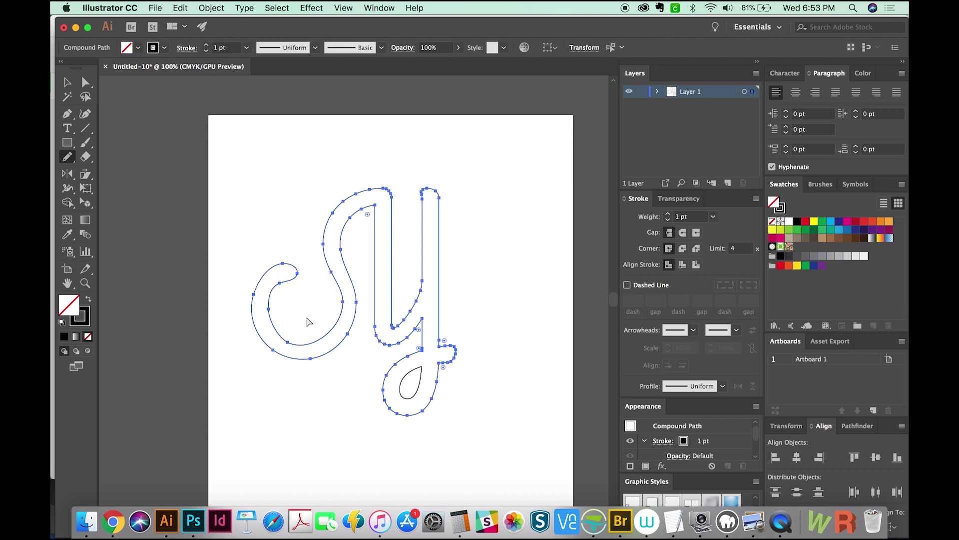
pyautogui.moveTo(307, 317); pyautogui.dragTo(294, 341)
pyautogui.press('z')
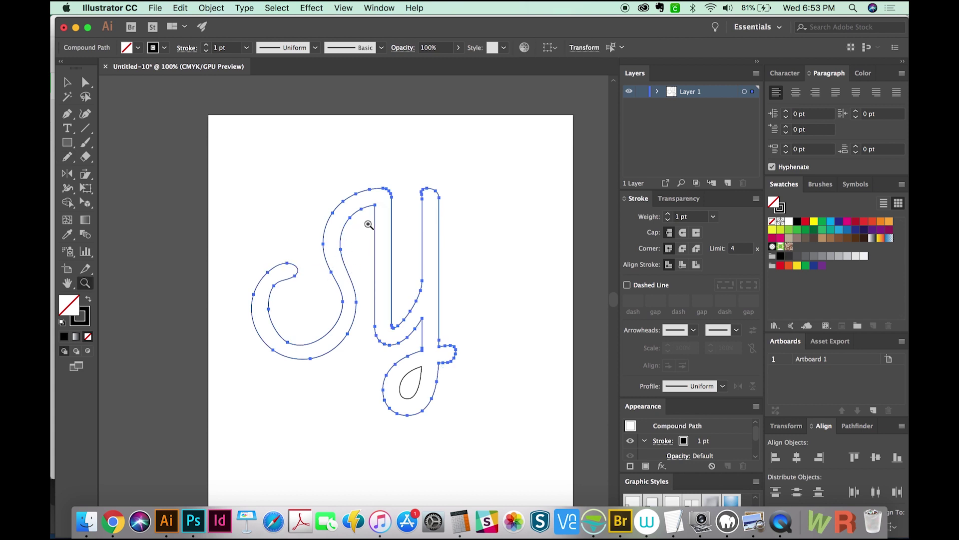
# - Magnify the left curl and pencil its hook narrower with smoother curves
pyautogui.moveTo(367, 225); pyautogui.dragTo(217, 385)
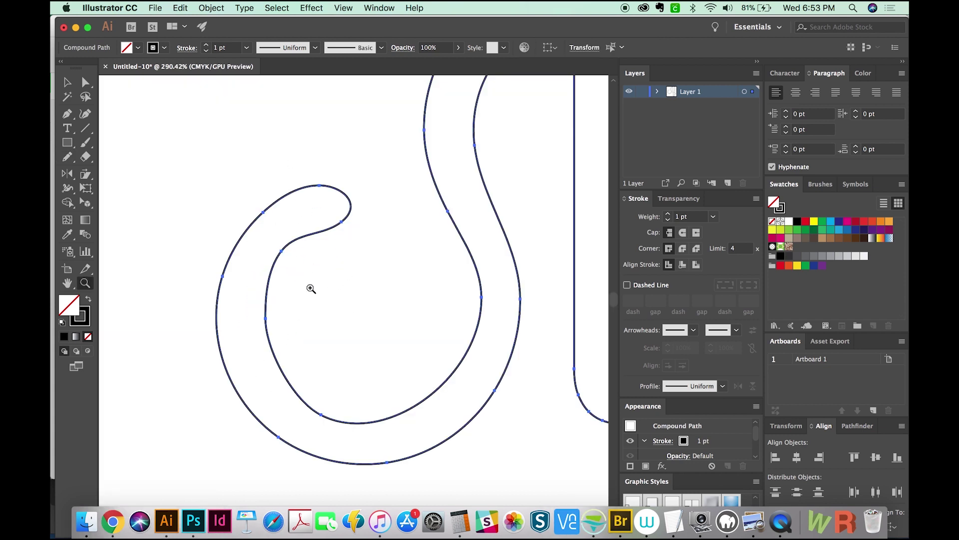
pyautogui.press('n')
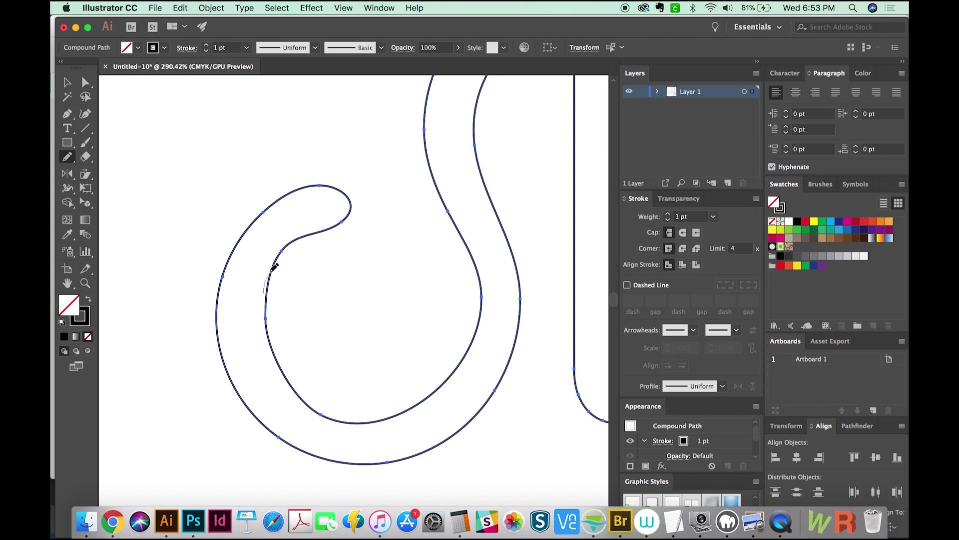
pyautogui.moveTo(249, 225); pyautogui.dragTo(219, 279)
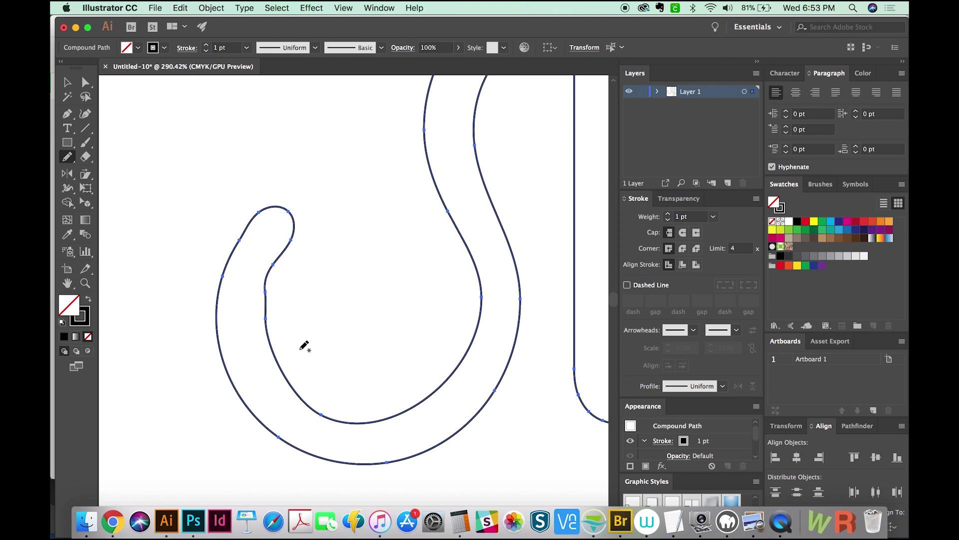
pyautogui.moveTo(277, 253); pyautogui.dragTo(281, 323)
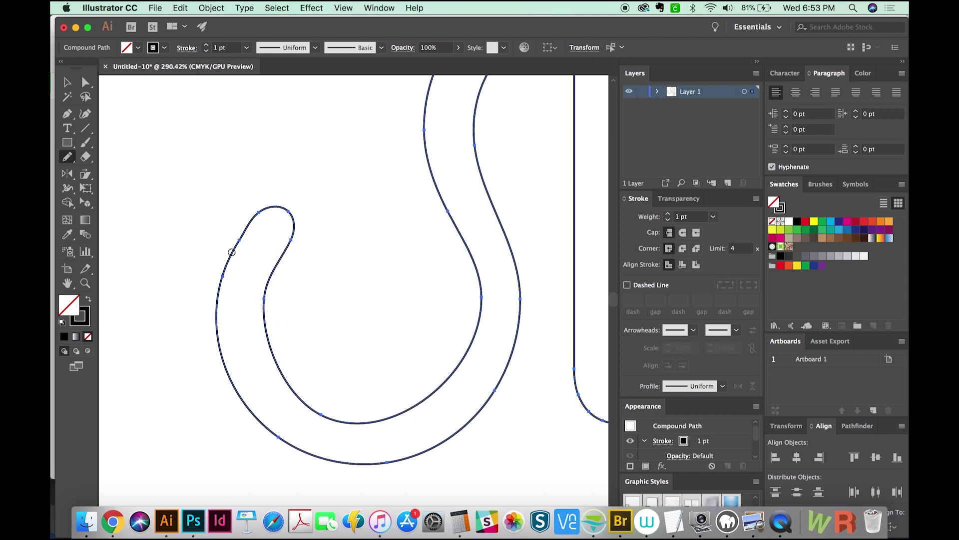
pyautogui.moveTo(230, 250); pyautogui.dragTo(222, 350)
# - Drag the loop's inner lower segment to bend smoothly into the stem, then view at 100%
pyautogui.press('a')
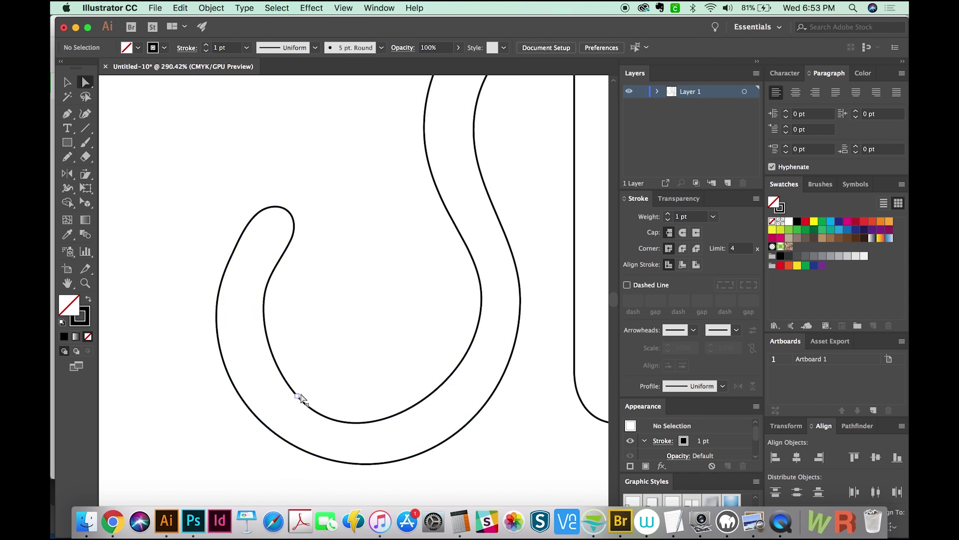
pyautogui.moveTo(298, 395); pyautogui.dragTo(303, 388)
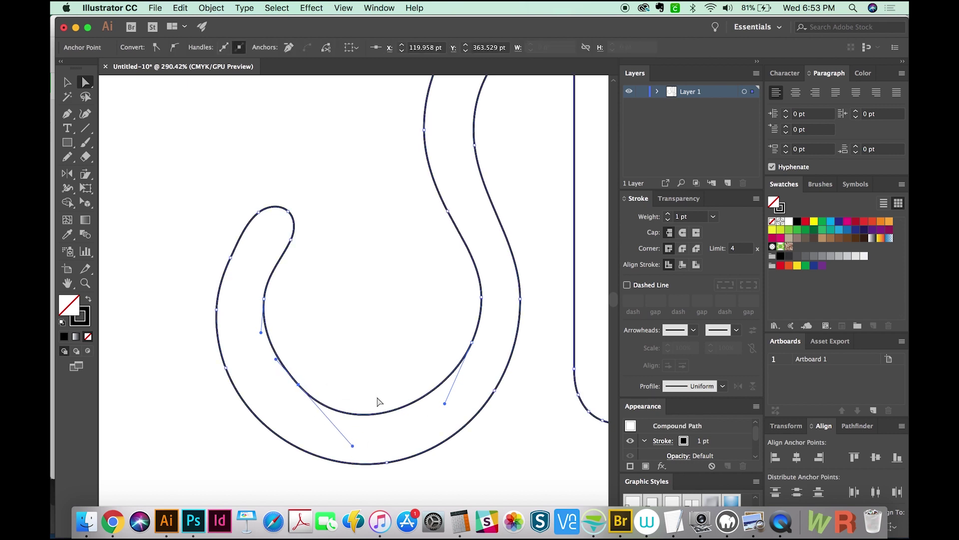
pyautogui.press('super+1')
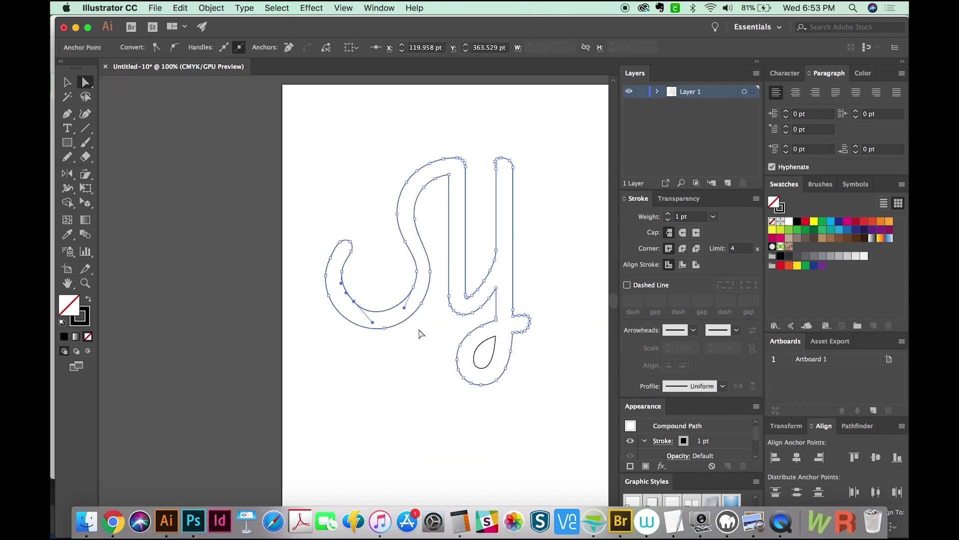
# - Select the y and swap fill and stroke so it becomes solid black
pyautogui.click(289, 392)
pyautogui.hscroll(2, 350, 375)
pyautogui.scroll(2, 349, 375)
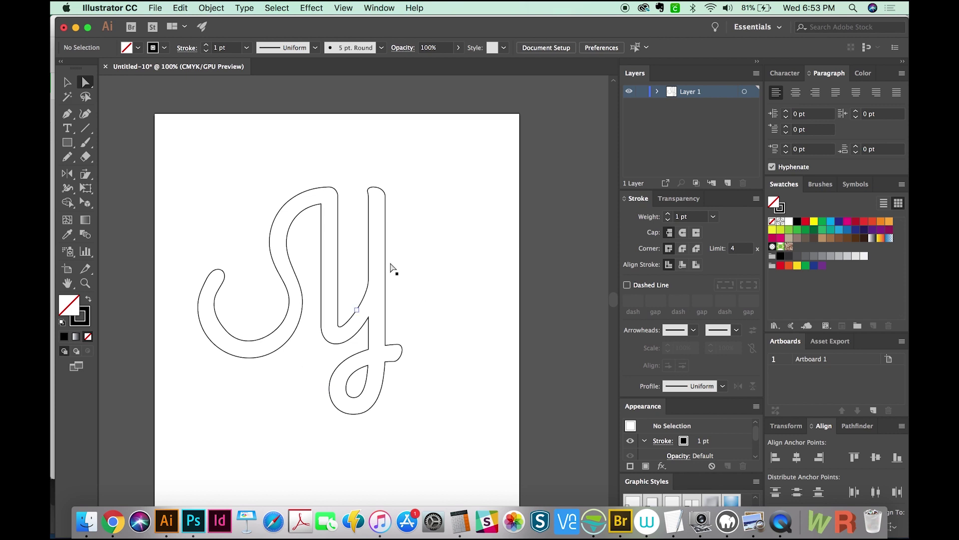
pyautogui.press('v')
pyautogui.click(368, 343)
pyautogui.hotkey('shift', 'x')
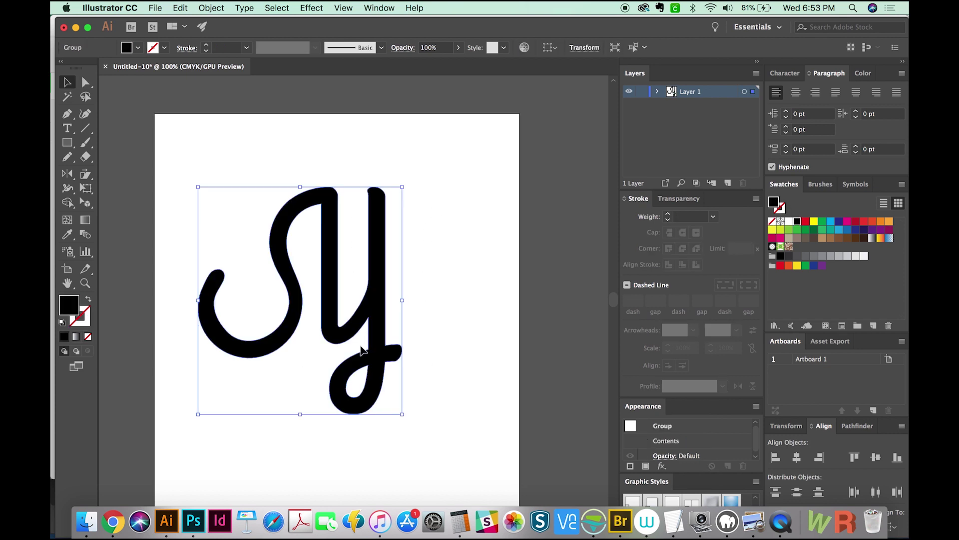
pyautogui.click(355, 382)
# - Pan around the canvas and reframe the view of the y with the Zoom tool
pyautogui.scroll(-2, 338, 392)
pyautogui.hscroll(2, 338, 391)
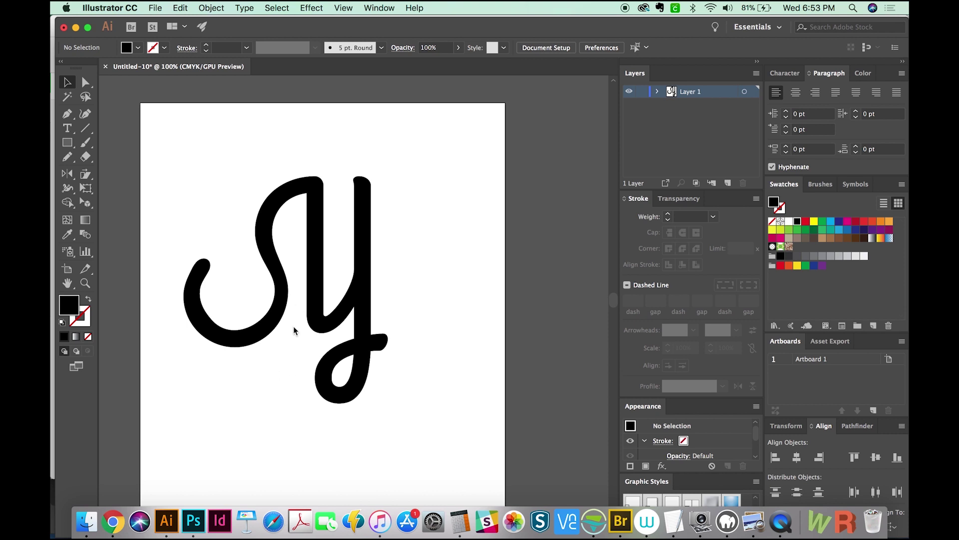
pyautogui.scroll(-1, 270, 327)
pyautogui.hscroll(1, 270, 328)
pyautogui.press('z')
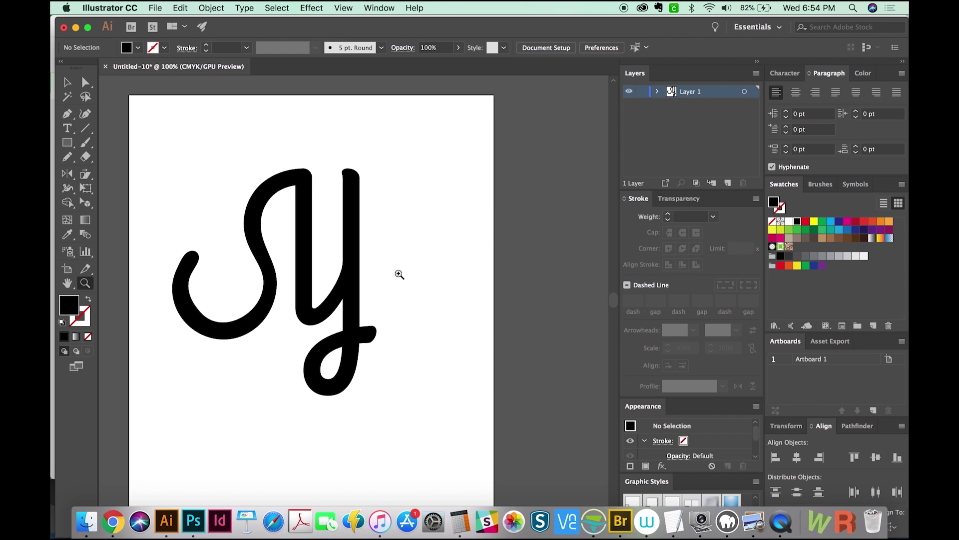
pyautogui.scroll(3, 514, 135)
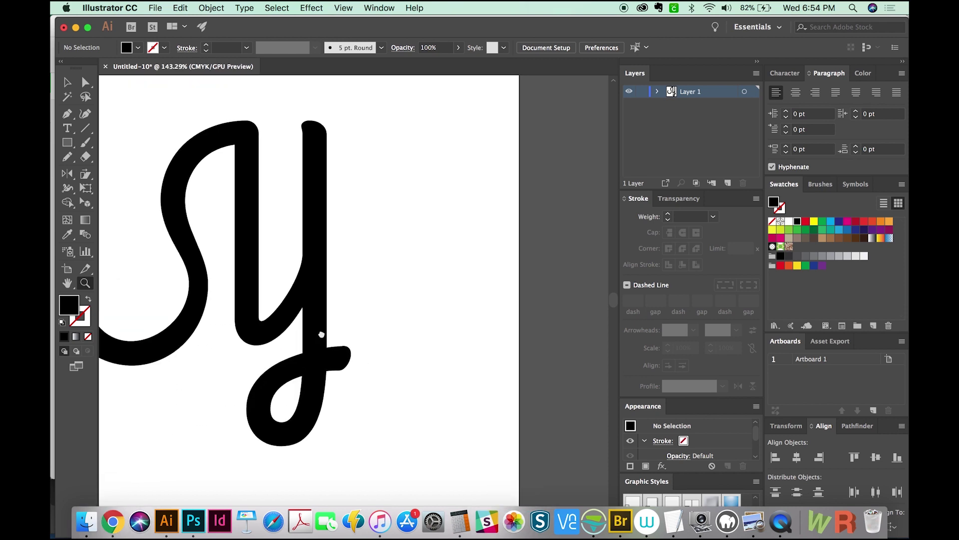
pyautogui.hscroll(-4, 322, 334)
pyautogui.scroll(-2, 321, 335)
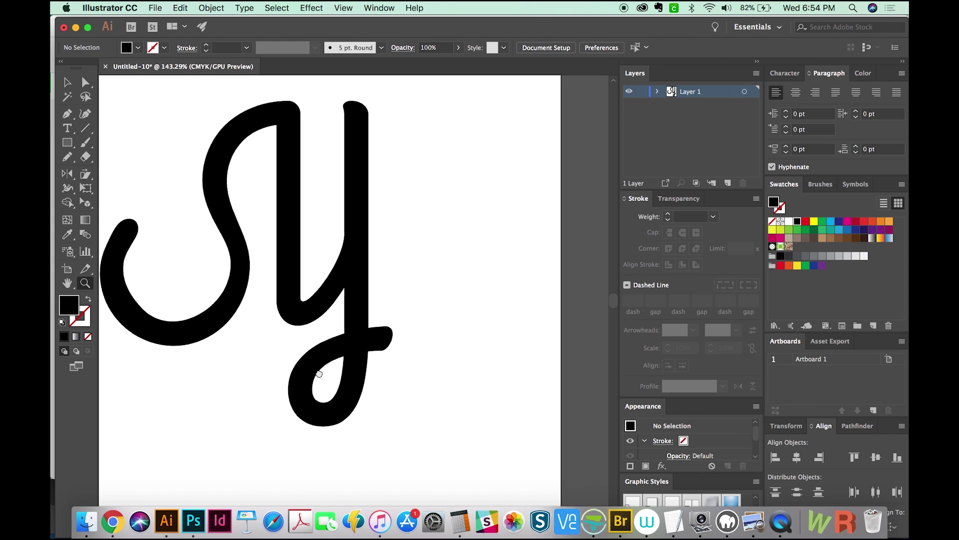
# - Pencil a stroke from the y's lower loop sweeping right into a spiral curl
pyautogui.press('n')
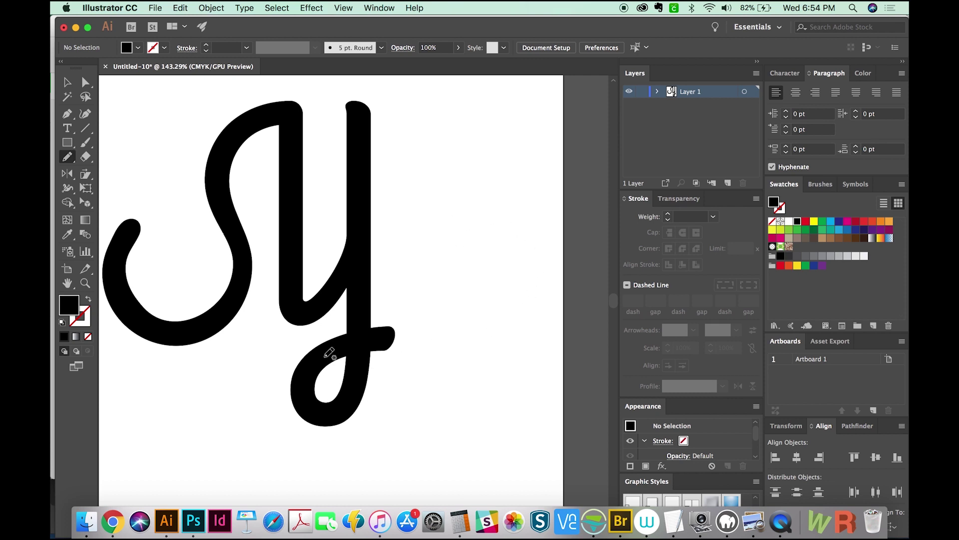
pyautogui.moveTo(318, 358)
pyautogui.mouseDown()
pyautogui.moveTo(445, 202)
pyautogui.moveTo(513, 244)
pyautogui.moveTo(474, 230)
pyautogui.mouseUp()
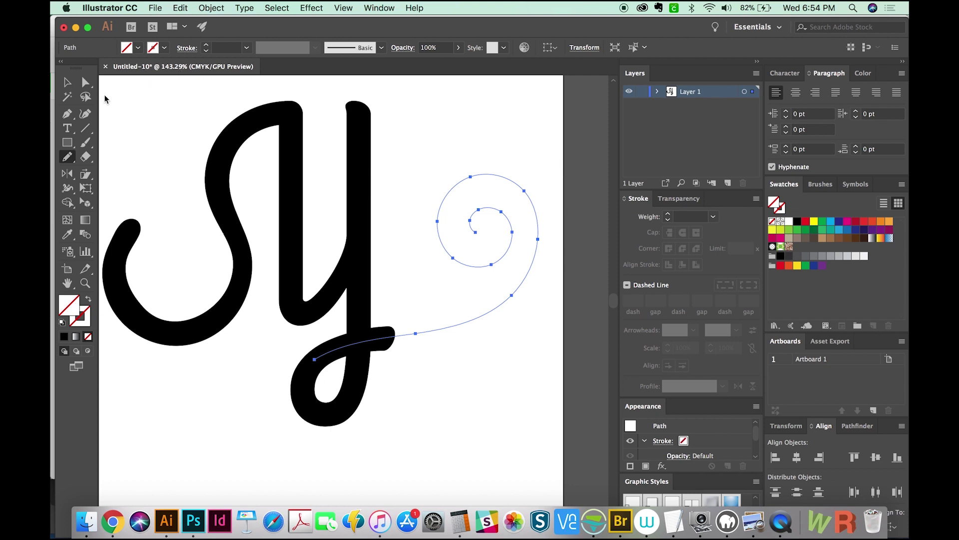
# - Apply default colours to the spiral, then remove its fill, leaving a 1 pt black stroke
pyautogui.doubleClick(69, 158)
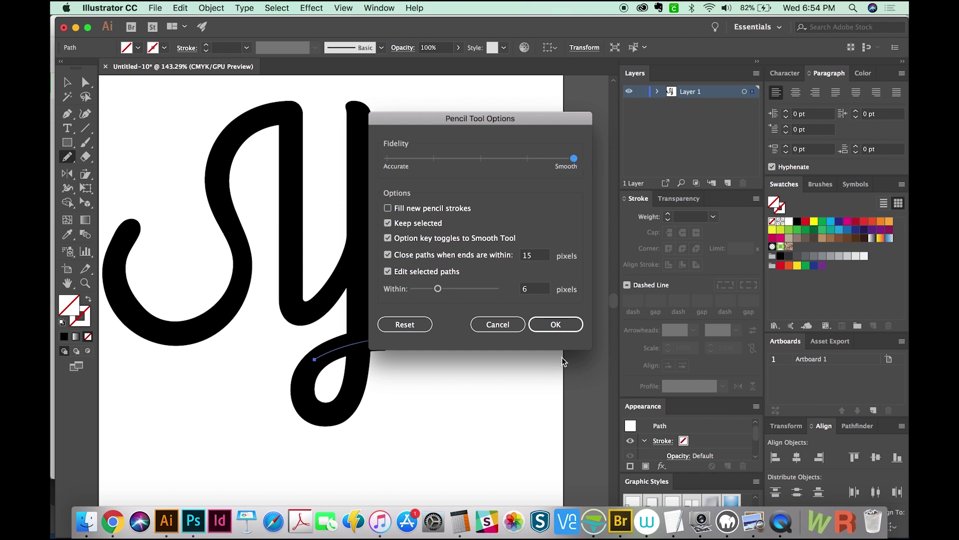
pyautogui.click(564, 326)
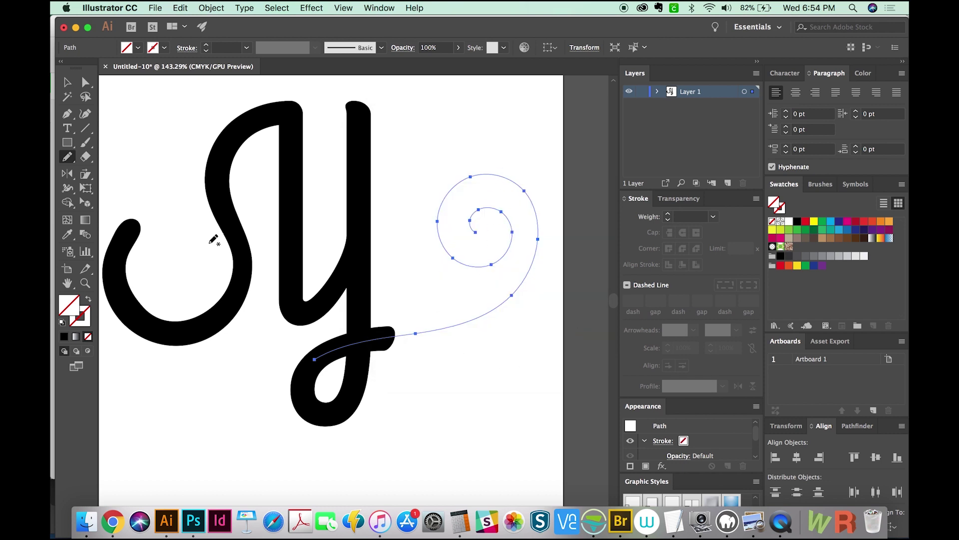
pyautogui.press('d')
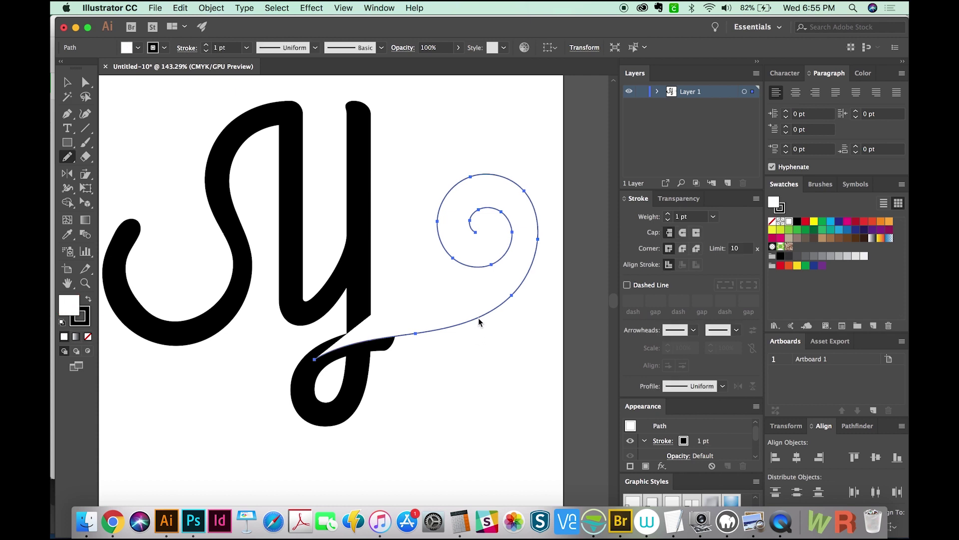
pyautogui.click(88, 337)
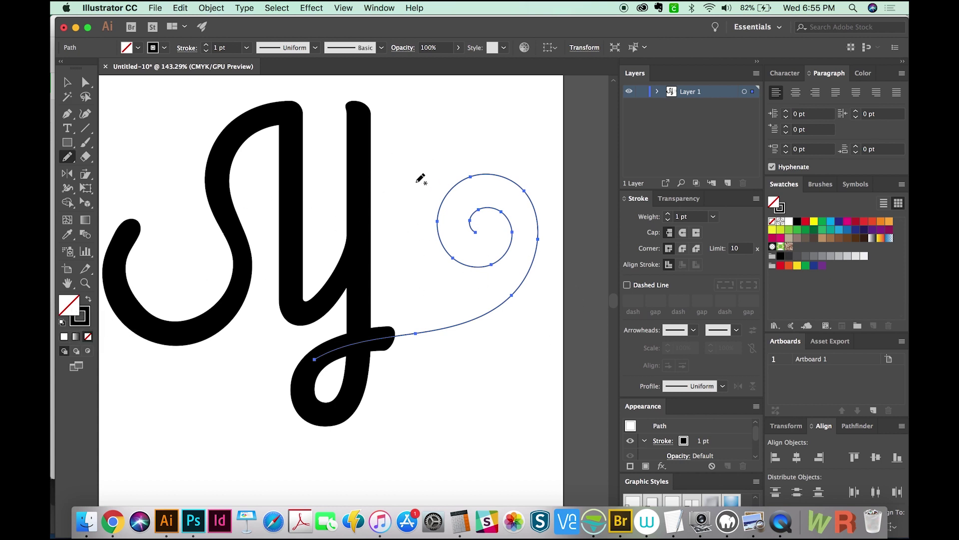
# - Give the spiral swash a 24 pt stroke weight with Round Cap and Round Join
pyautogui.click(669, 214)
pyautogui.click(669, 214)
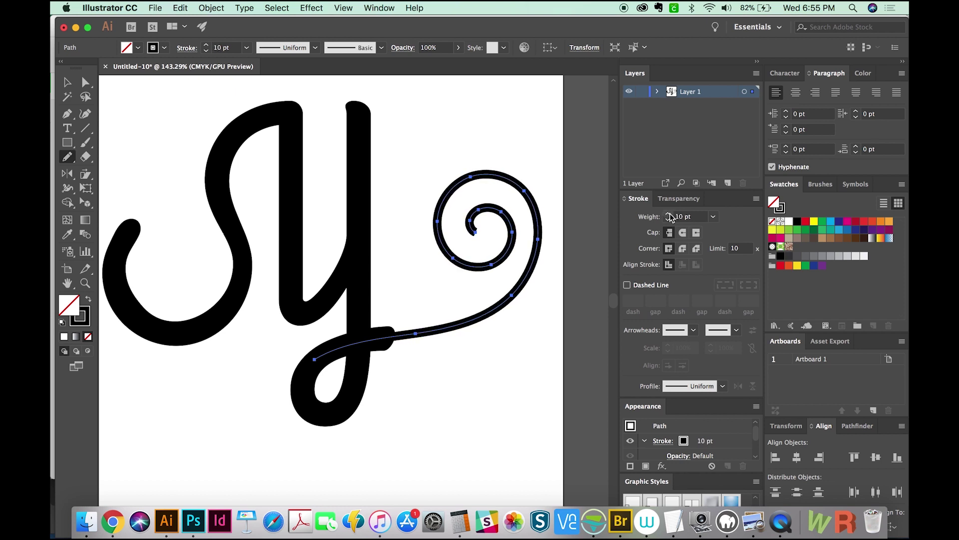
pyautogui.click(668, 214)
pyautogui.click(668, 214)
pyautogui.click(669, 214)
pyautogui.click(669, 213)
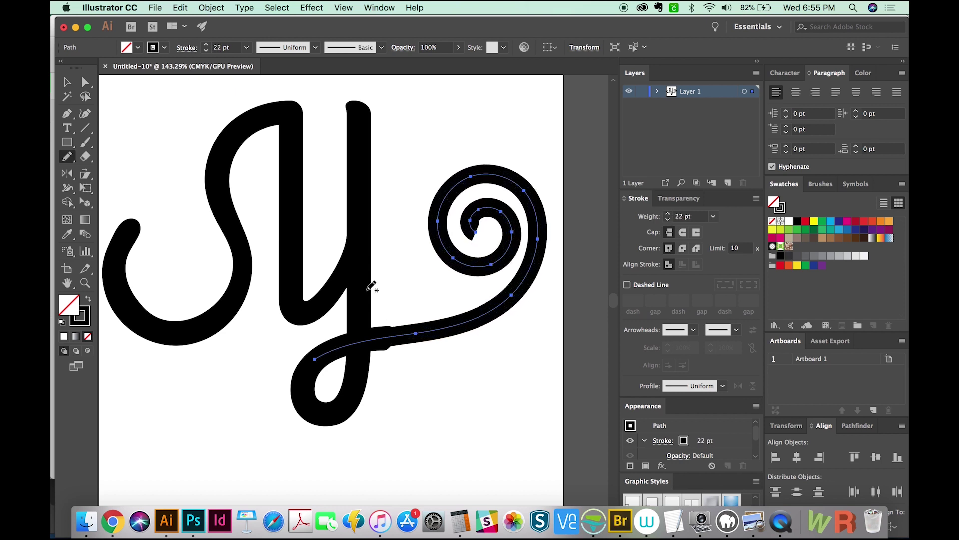
pyautogui.click(668, 214)
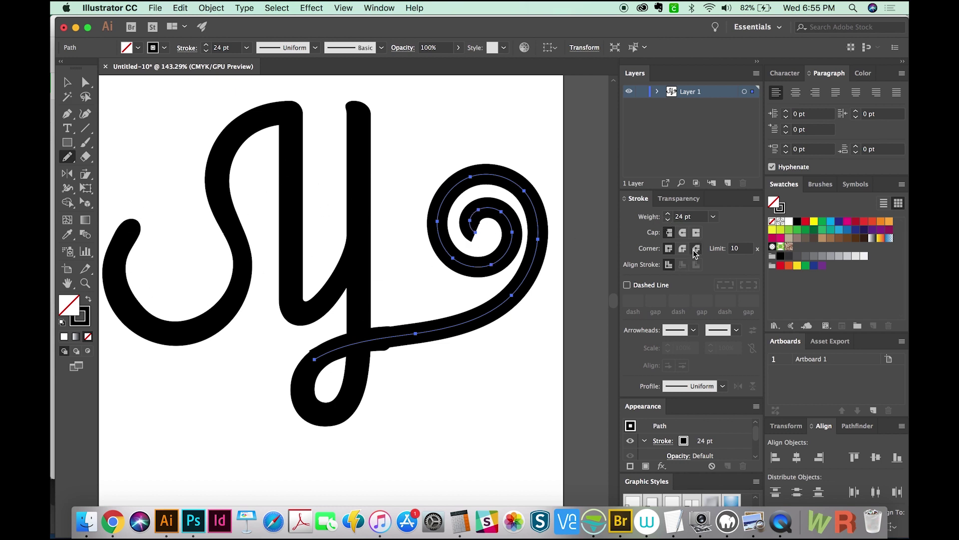
pyautogui.click(683, 232)
pyautogui.click(684, 249)
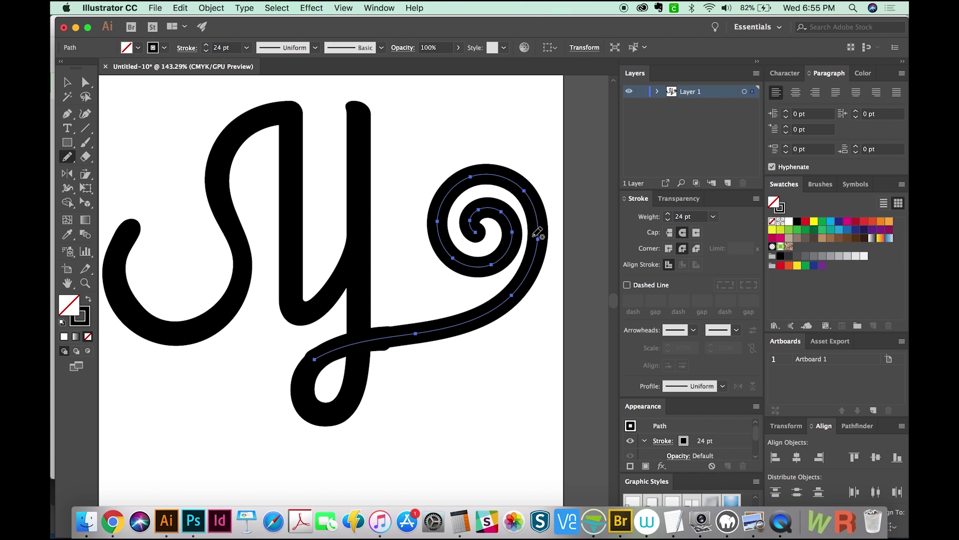
# - Drag anchors on the spiral's outer curve outward and even out its lower part
pyautogui.press('a')
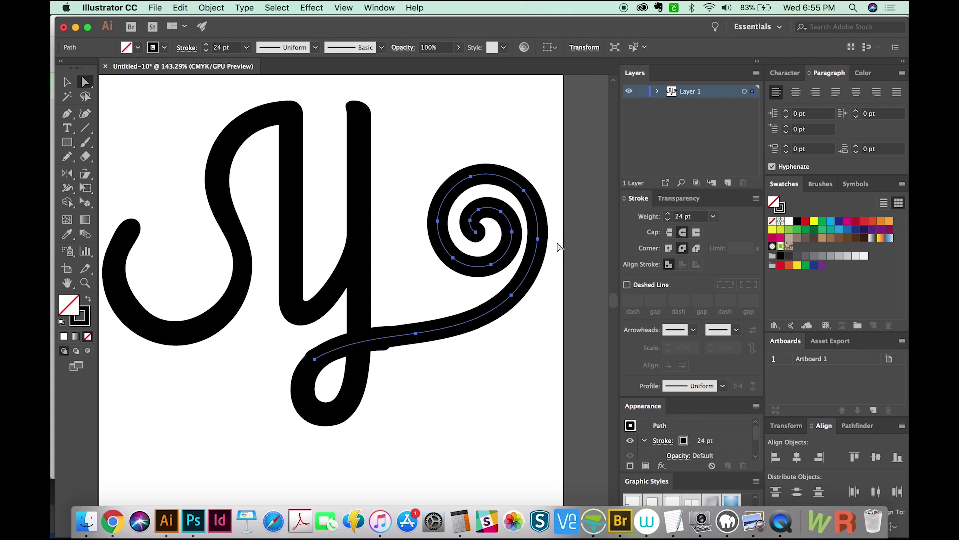
pyautogui.click(538, 239)
pyautogui.moveTo(539, 240); pyautogui.dragTo(547, 240)
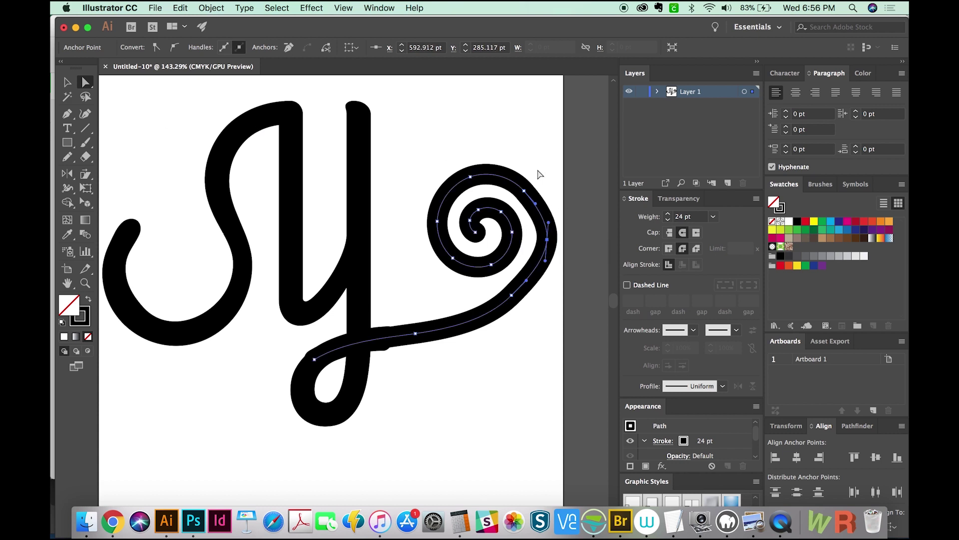
pyautogui.moveTo(512, 296); pyautogui.dragTo(517, 300)
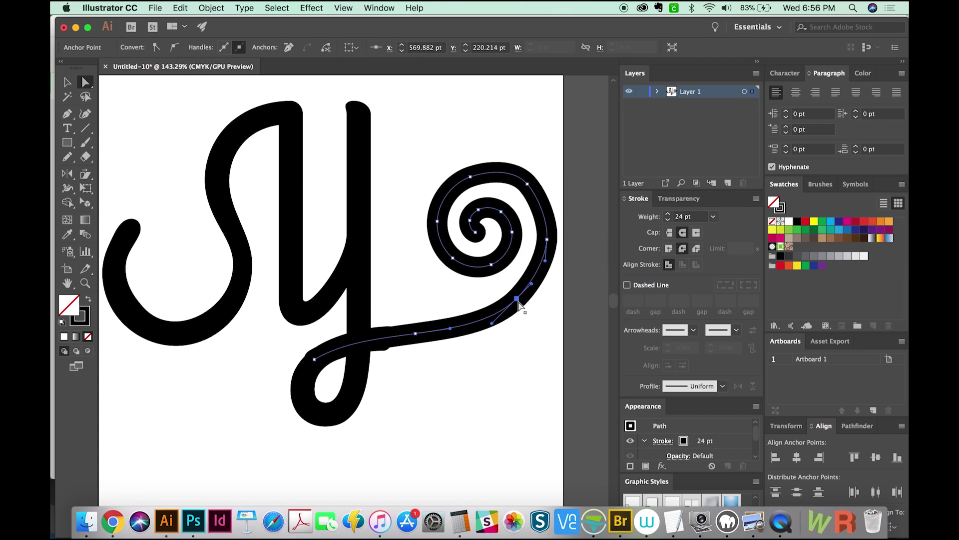
# - Redraw the spiral's outer curve and inner loop freehand with the Pencil
pyautogui.press('n')
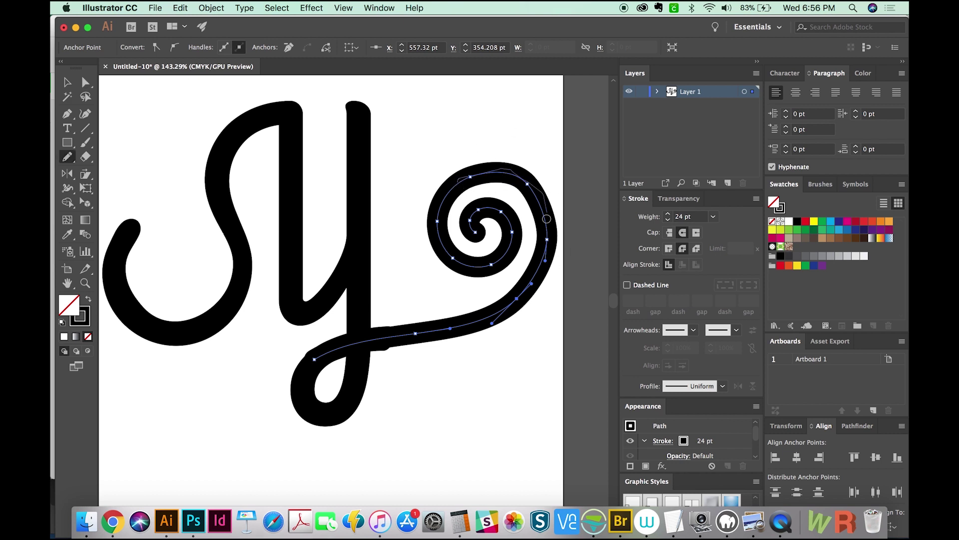
pyautogui.moveTo(470, 176); pyautogui.dragTo(492, 324)
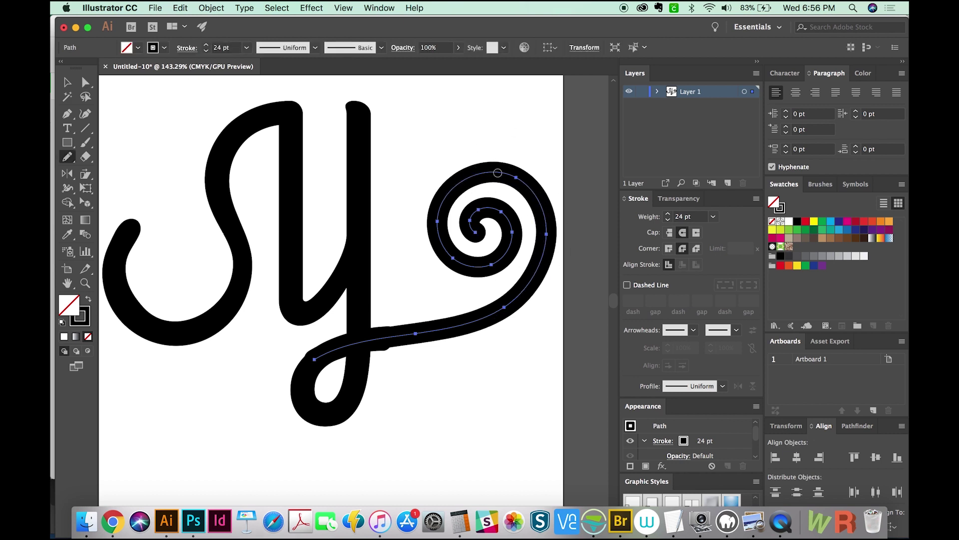
pyautogui.moveTo(518, 178); pyautogui.dragTo(465, 227)
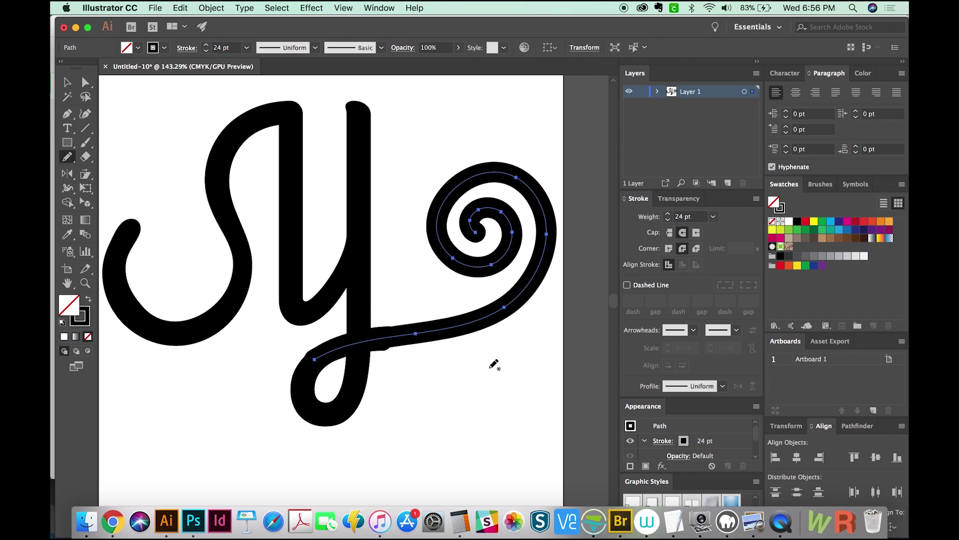
pyautogui.press('a')
pyautogui.scroll(-1, 405, 382)
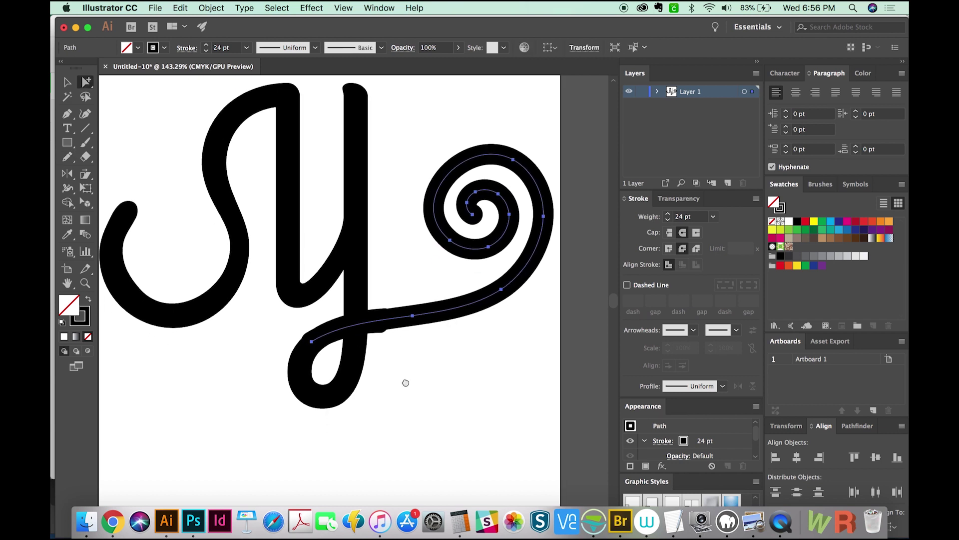
pyautogui.scroll(3, 403, 388)
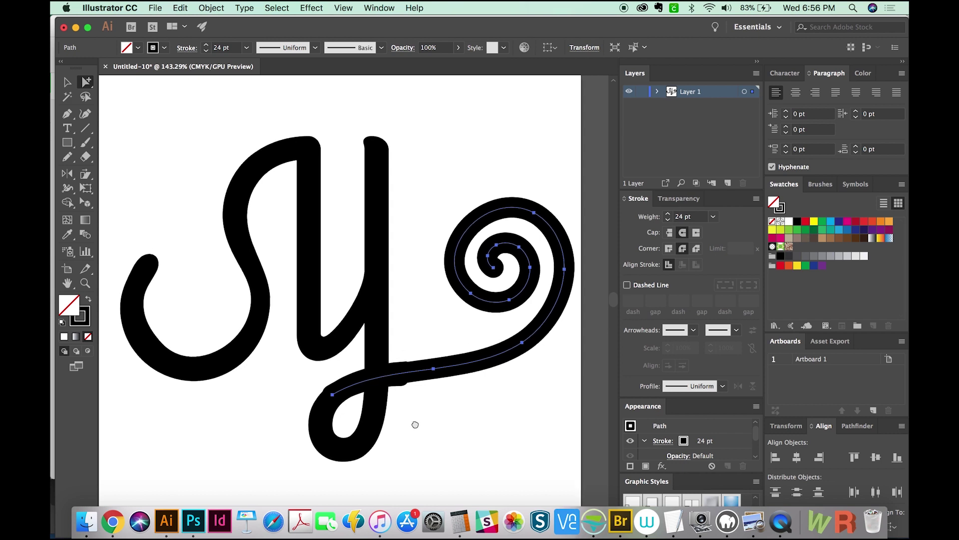
pyautogui.scroll(-2, 415, 424)
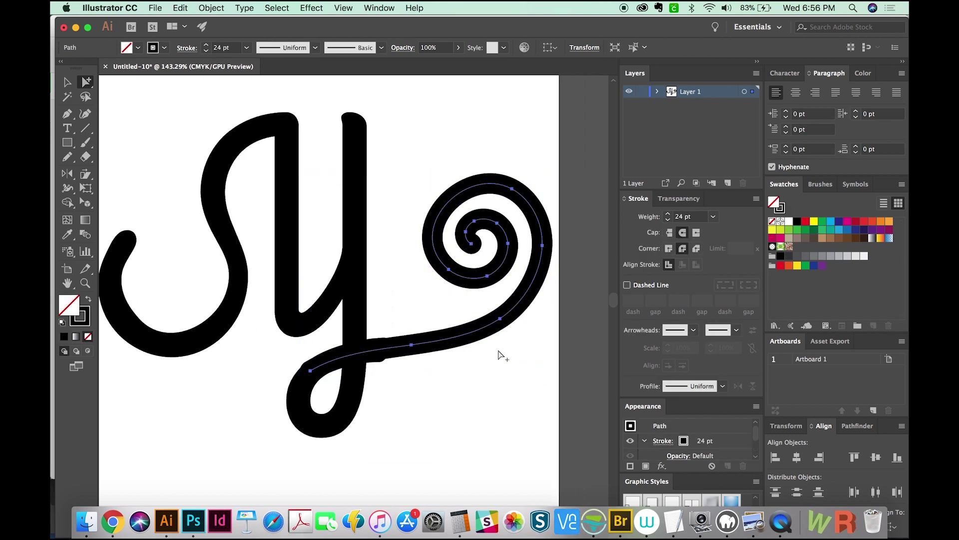
# - Expand the spiral's 24 pt stroke into a solid black filled shape
pyautogui.hotkey('ctrl', 'y')
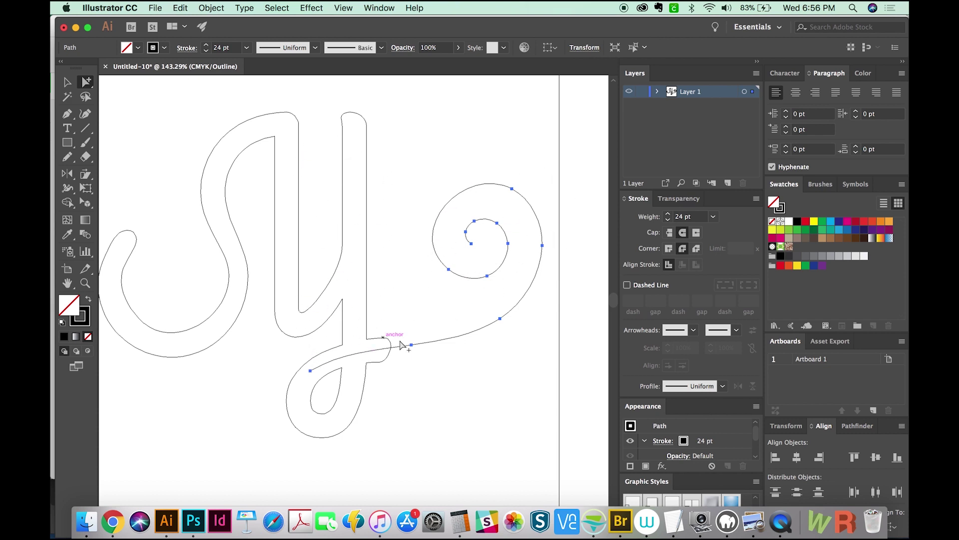
pyautogui.press('ctrl')
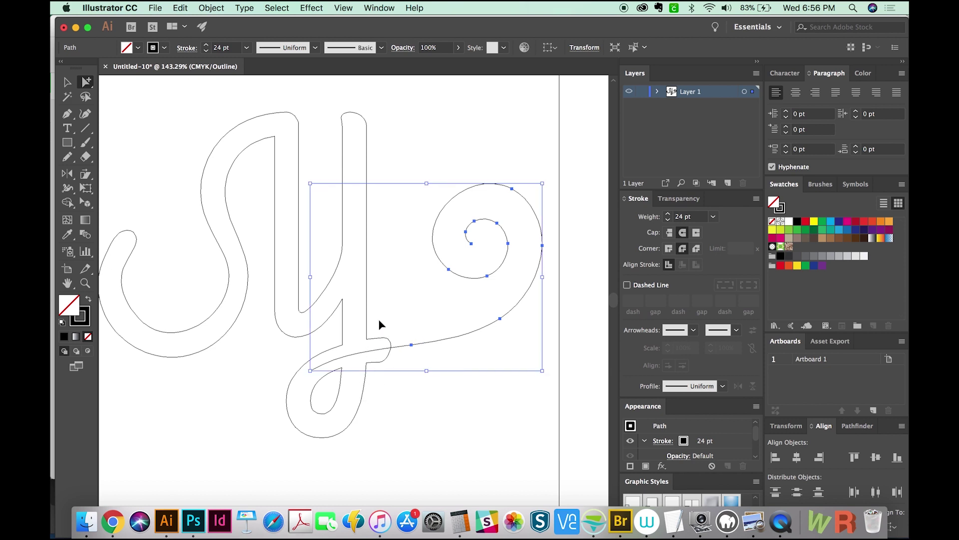
pyautogui.hotkey('ctrl', 'y')
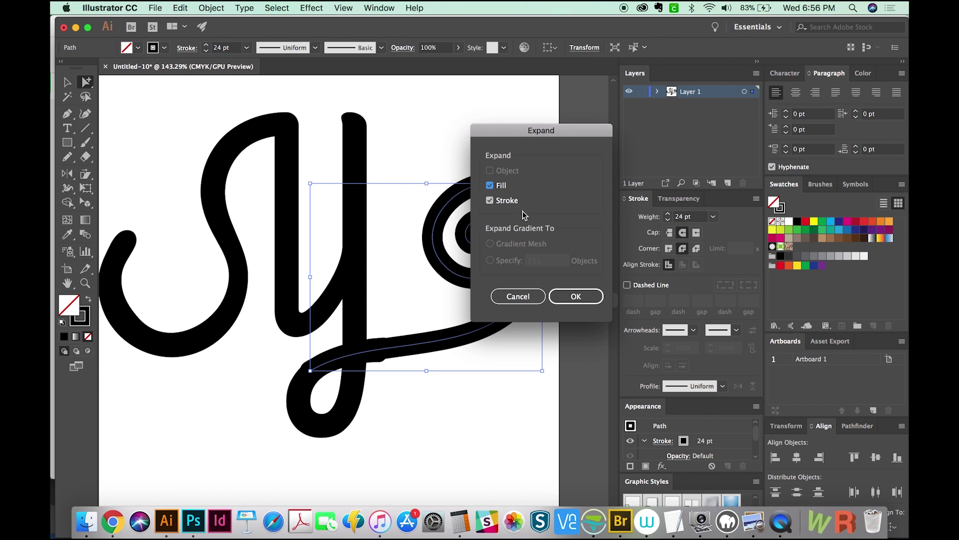
pyautogui.click(595, 299)
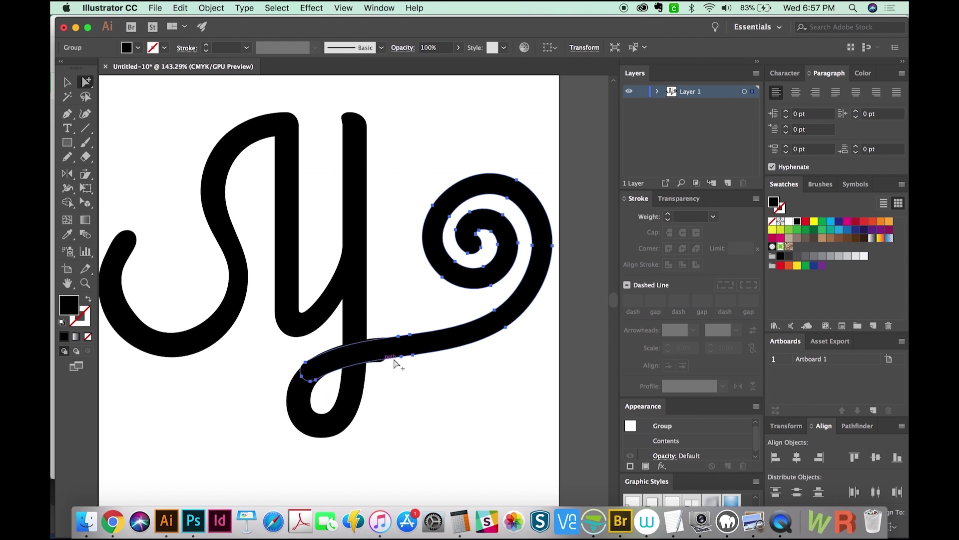
# - Group the y with the swash, merge them with Shape Builder, and zoom into the junction
pyautogui.keyDown('shift'); pyautogui.click(358, 388); pyautogui.keyUp('shift')
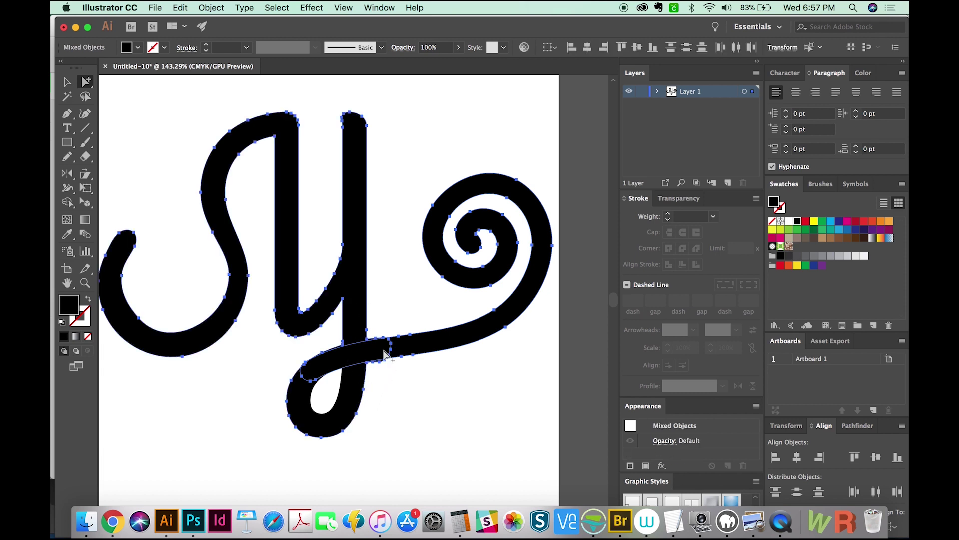
pyautogui.press('super+h')
pyautogui.press('super+g')
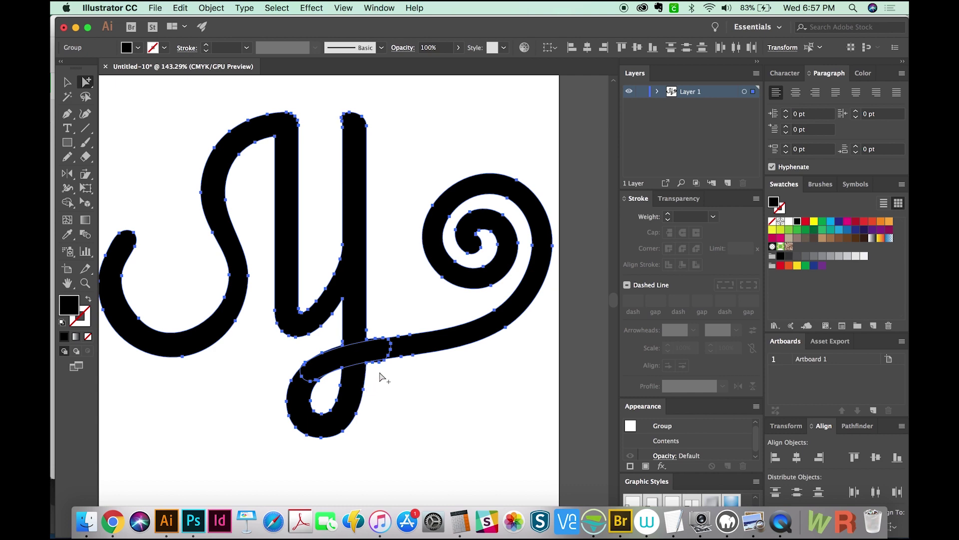
pyautogui.press('super+h')
pyautogui.hotkey('shift', 'm')
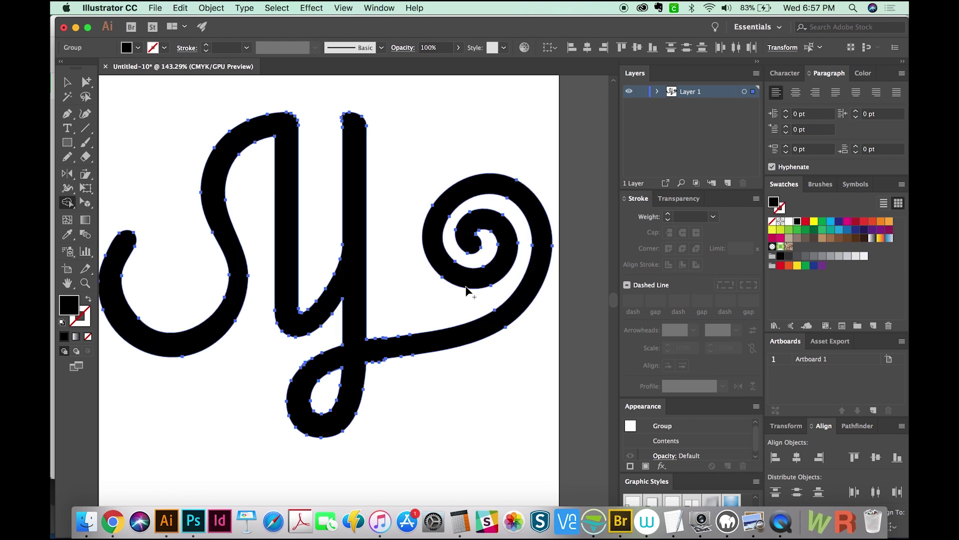
pyautogui.press('z')
pyautogui.moveTo(384, 364); pyautogui.dragTo(420, 364)
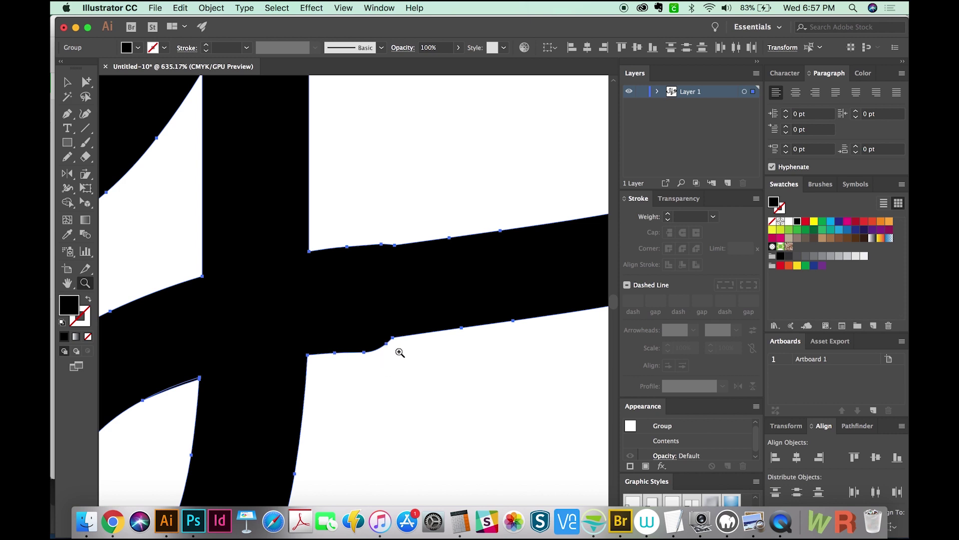
# - Delete the surplus anchors at the junction bump and along the bar's edges
pyautogui.press('p')
pyautogui.click(386, 344)
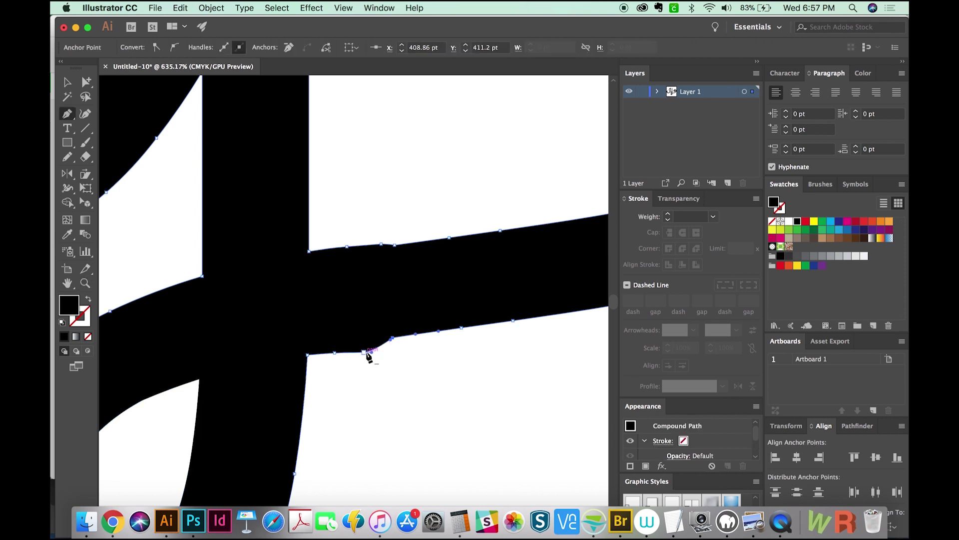
pyautogui.click(364, 352)
pyautogui.click(335, 353)
pyautogui.click(382, 244)
pyautogui.click(347, 246)
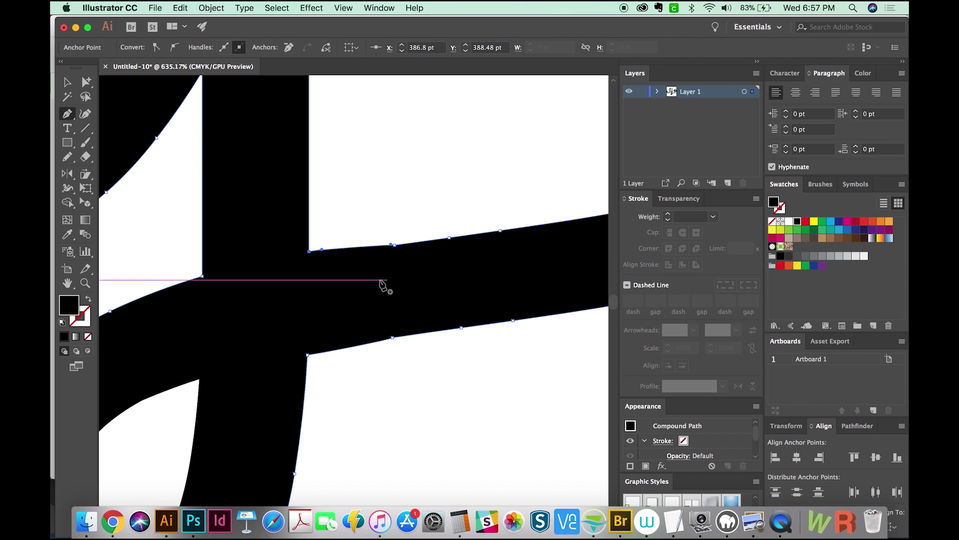
pyautogui.scroll(-2, 360, 381)
pyautogui.hscroll(2, 360, 381)
# - Redraw the bar's top and bottom edges as clean, smooth lines with the Pencil
pyautogui.press('n')
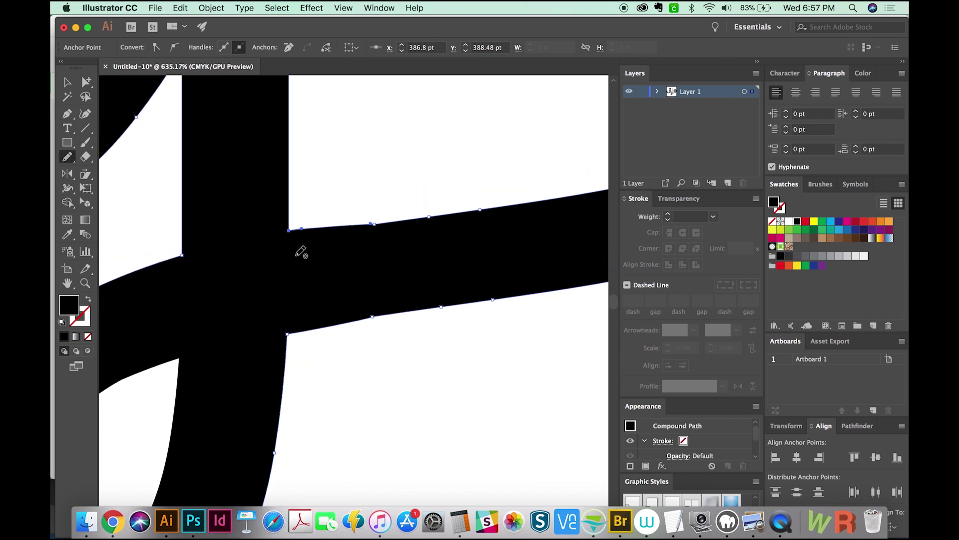
pyautogui.moveTo(332, 232)
pyautogui.mouseDown()
pyautogui.moveTo(439, 216)
pyautogui.moveTo(440, 206)
pyautogui.mouseUp()
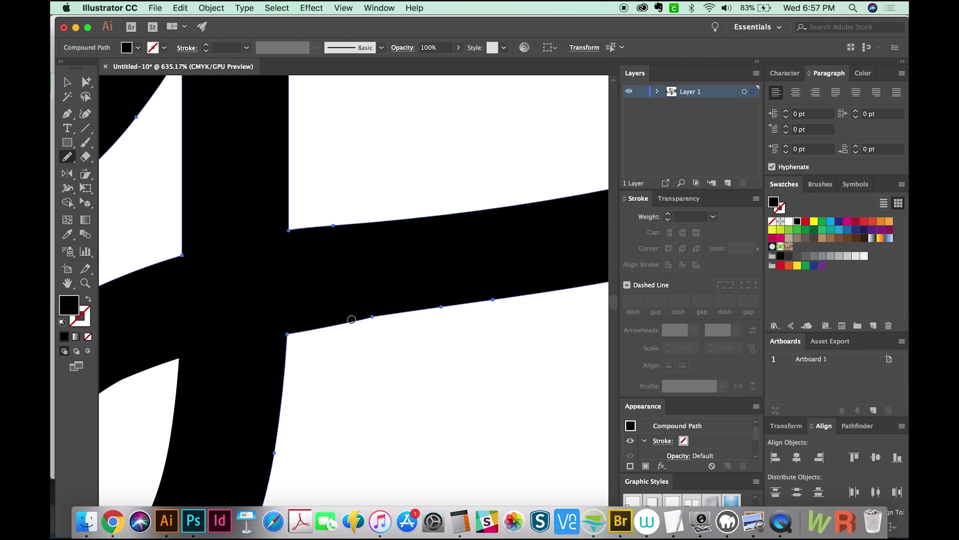
pyautogui.moveTo(352, 319); pyautogui.dragTo(461, 300)
pyautogui.moveTo(329, 225); pyautogui.dragTo(399, 214)
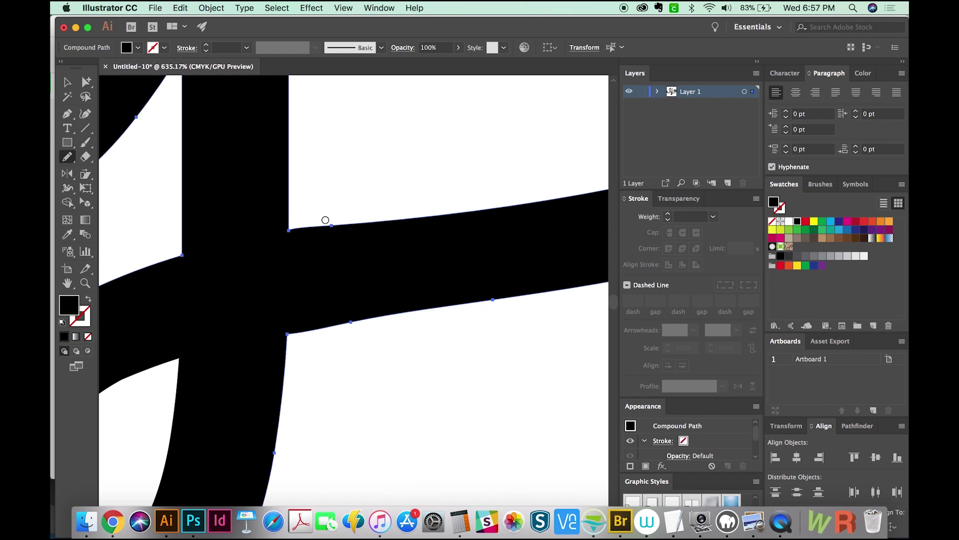
pyautogui.moveTo(325, 219)
pyautogui.mouseDown()
pyautogui.moveTo(403, 211)
pyautogui.moveTo(334, 226)
pyautogui.mouseUp()
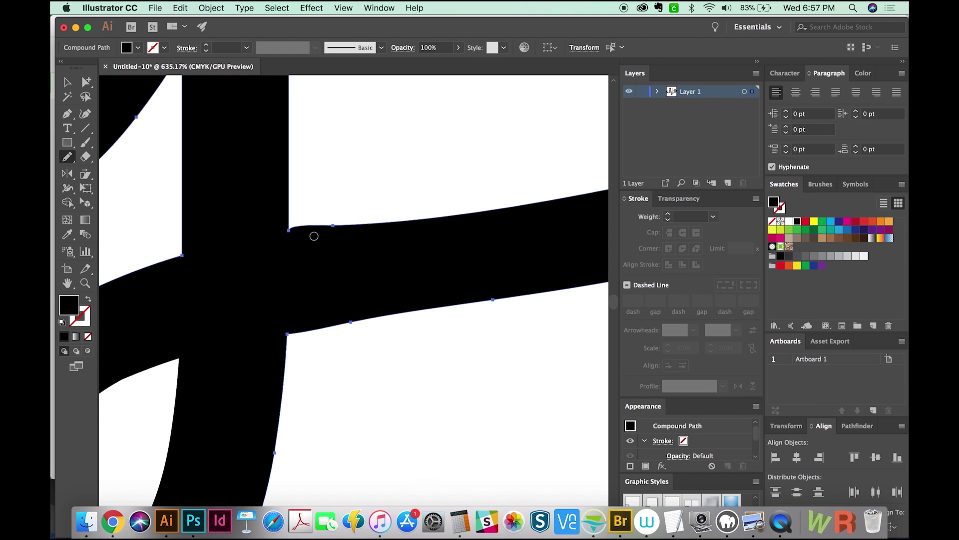
pyautogui.moveTo(313, 236); pyautogui.dragTo(330, 227)
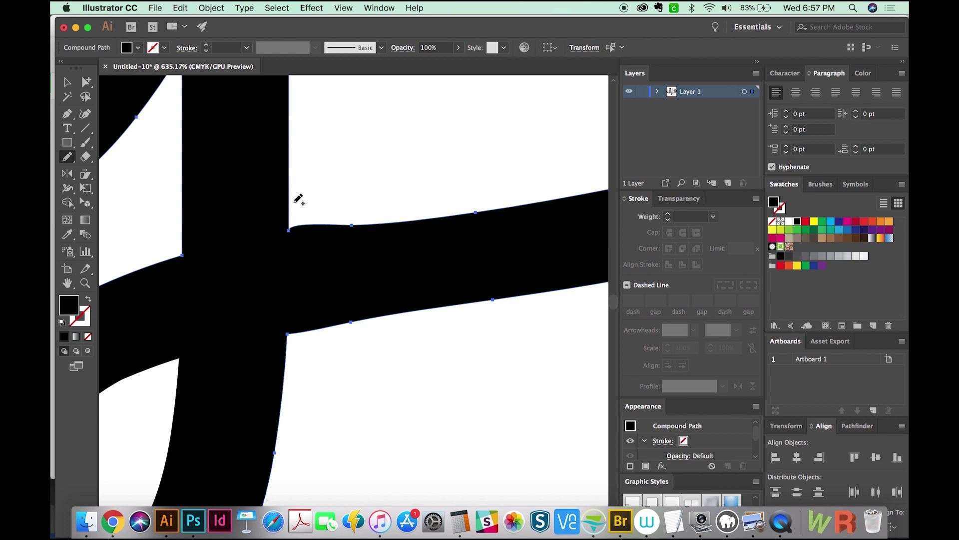
# - Convert and adjust the junction anchors, redraw the bar's upper edge, and zoom out
pyautogui.hotkey('shift', 'c')
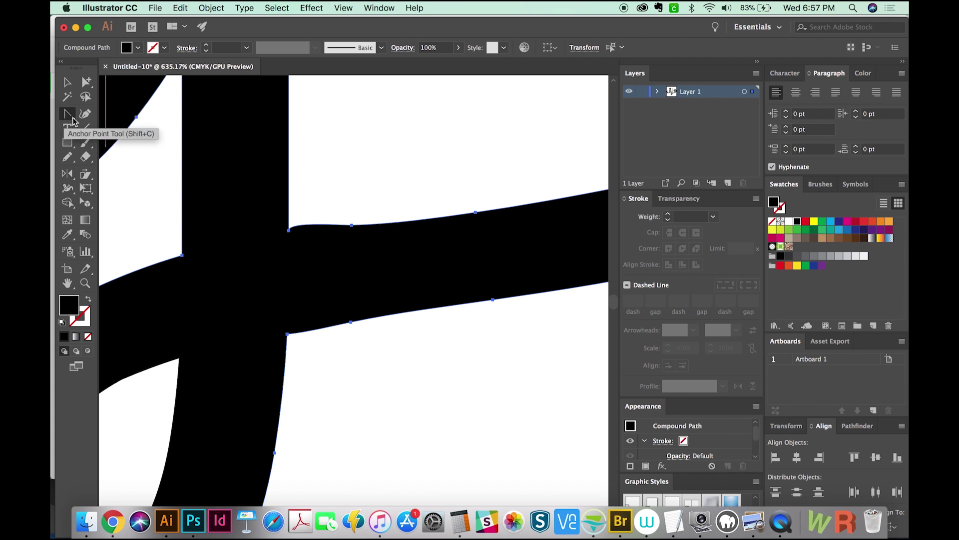
pyautogui.click(288, 230)
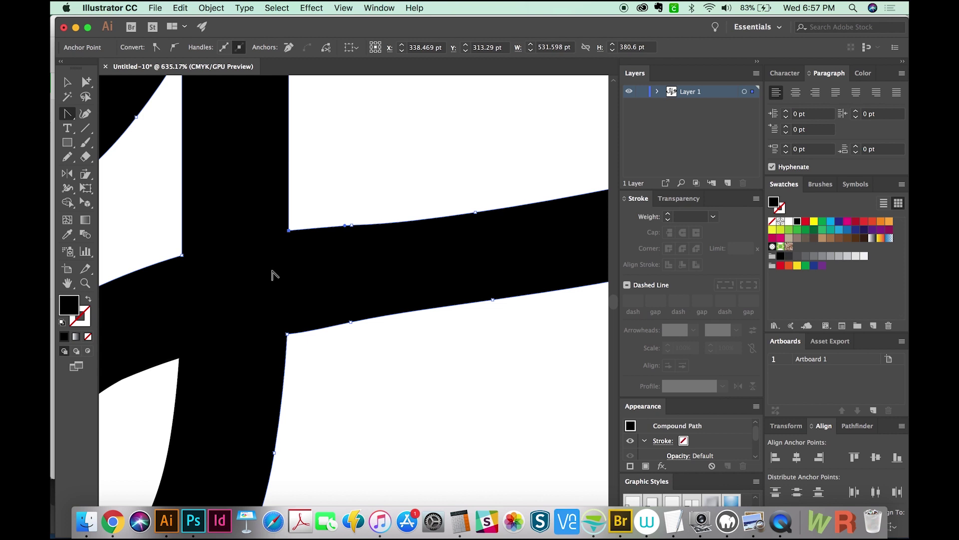
pyautogui.click(287, 336)
pyautogui.press('a')
pyautogui.click(294, 229)
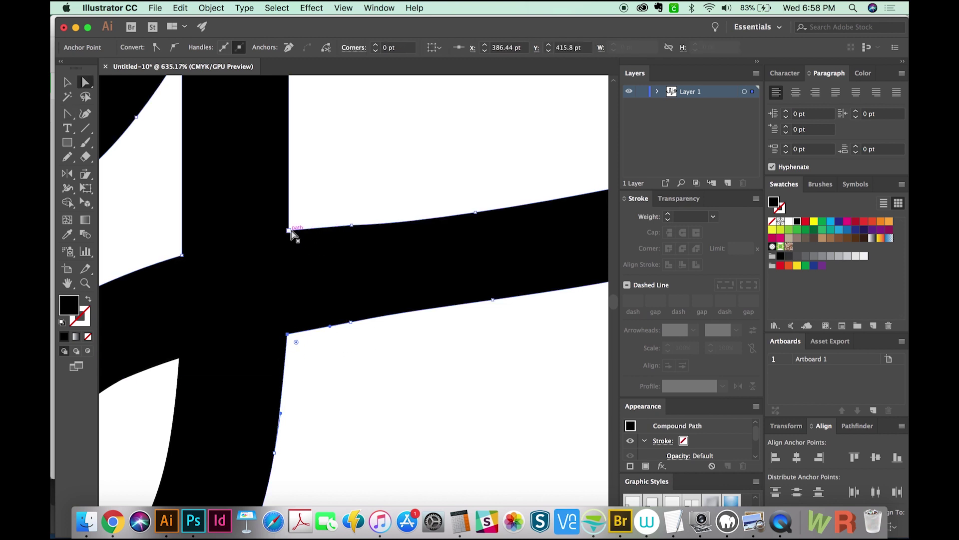
pyautogui.moveTo(392, 228); pyautogui.dragTo(504, 213)
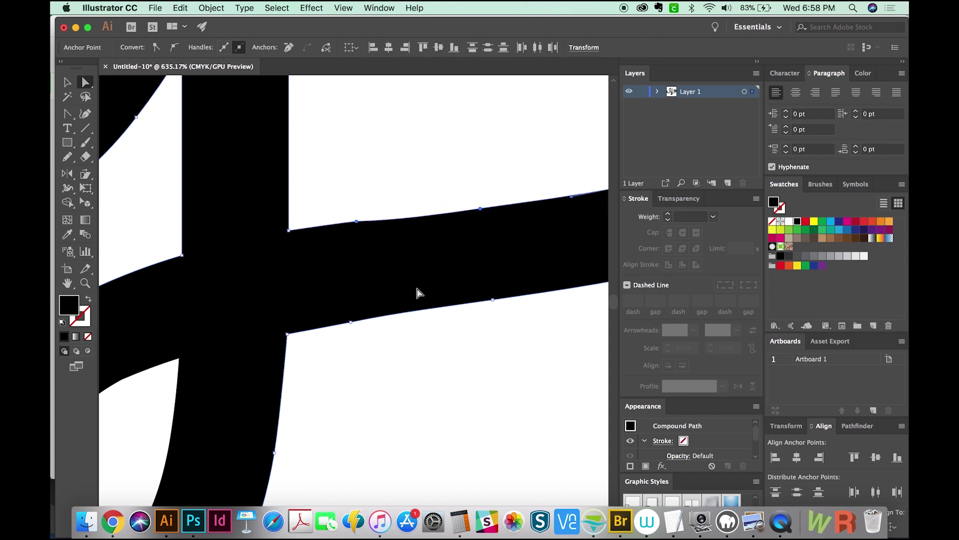
pyautogui.press('n')
pyautogui.moveTo(344, 225); pyautogui.dragTo(478, 209)
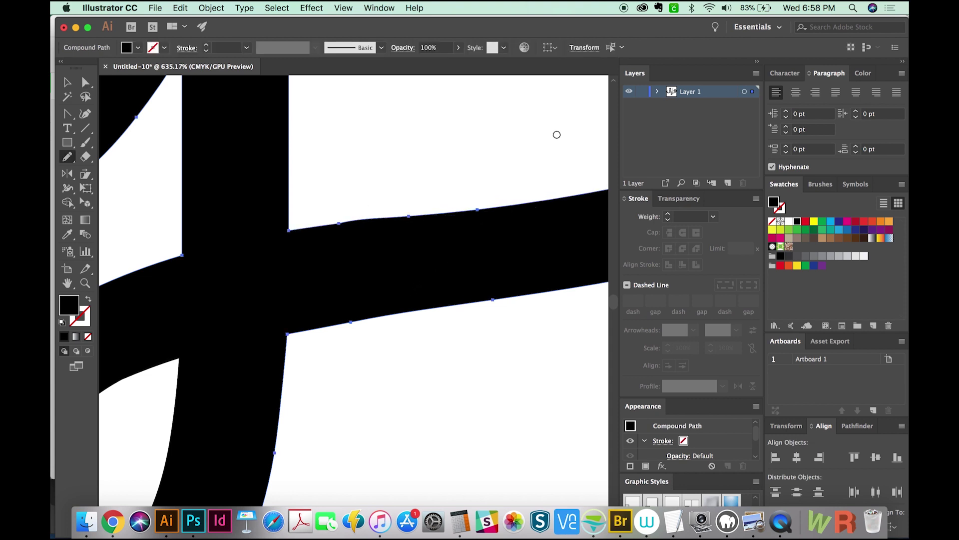
pyautogui.hotkey('ctrl', '1')
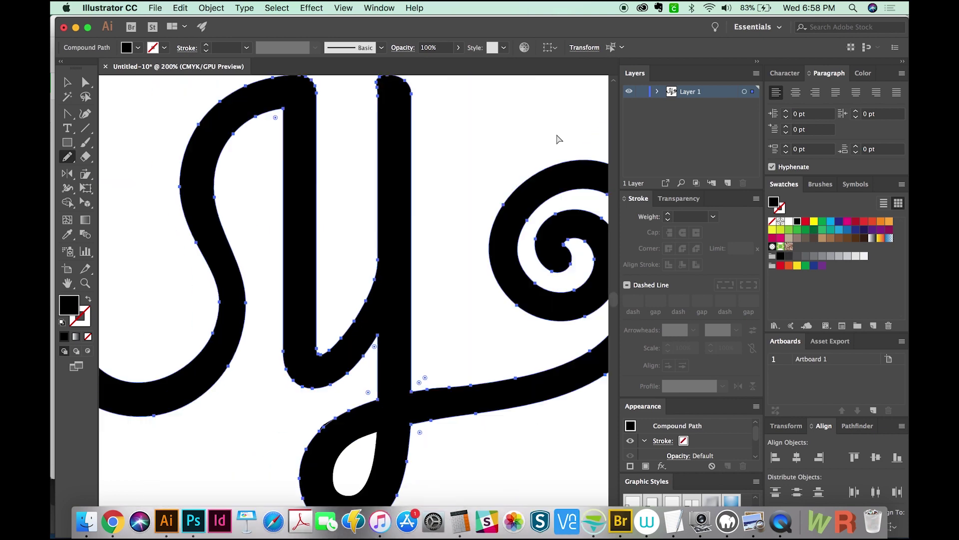
# - Sketch a closed star-like blob above the swirl, reshape its lower-left arm, and eyedropper black onto it
pyautogui.scroll(3, 325, 325)
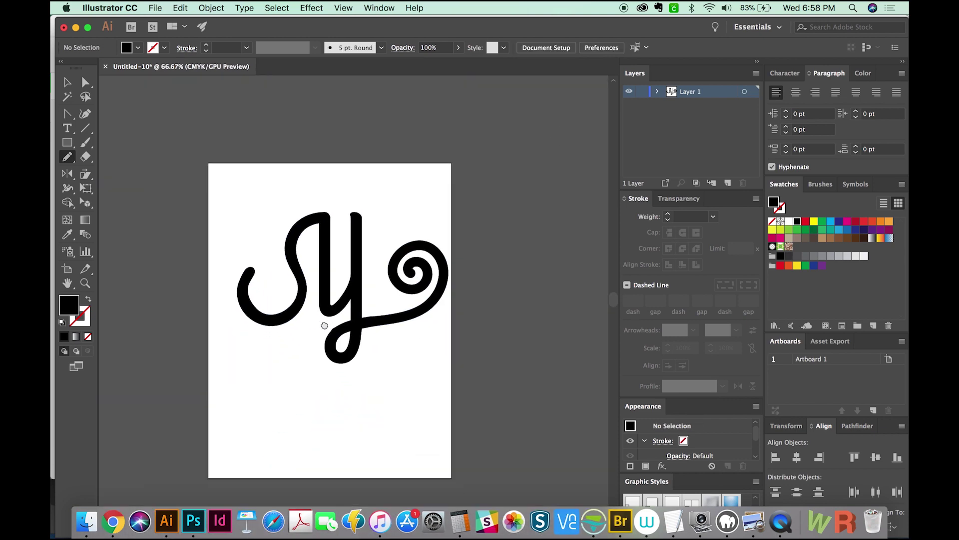
pyautogui.moveTo(461, 203)
pyautogui.mouseDown()
pyautogui.moveTo(477, 108)
pyautogui.moveTo(533, 96)
pyautogui.moveTo(532, 151)
pyautogui.moveTo(513, 186)
pyautogui.moveTo(457, 214)
pyautogui.mouseUp()
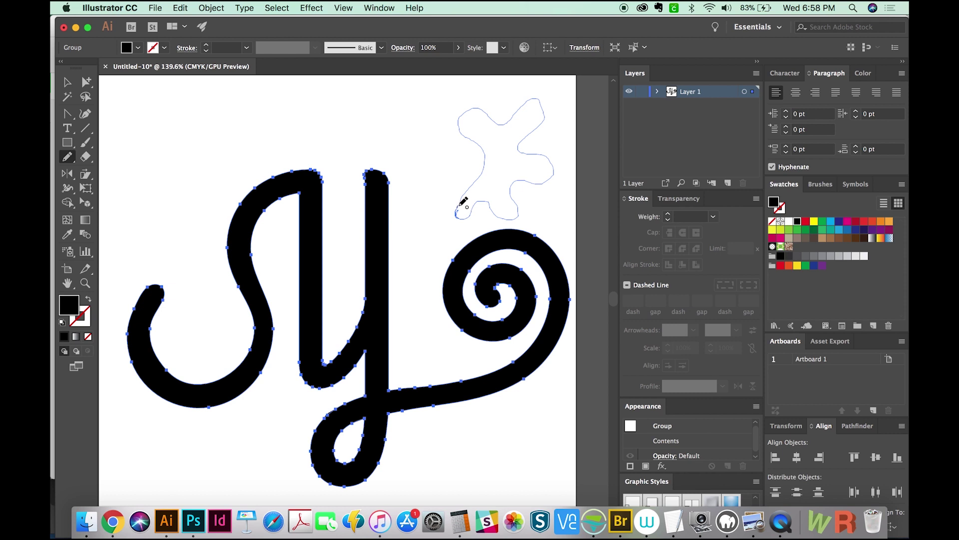
pyautogui.moveTo(461, 203); pyautogui.dragTo(461, 203)
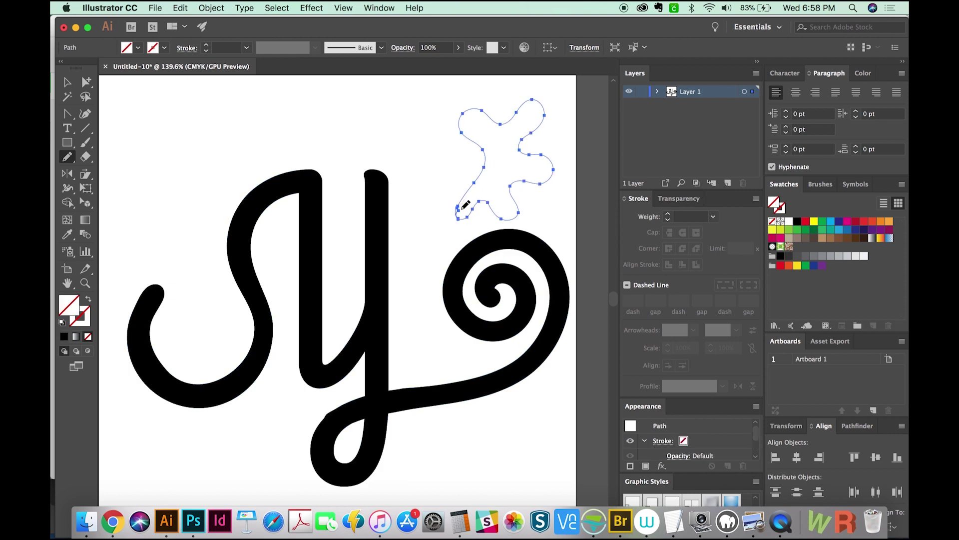
pyautogui.moveTo(465, 216); pyautogui.dragTo(482, 209)
pyautogui.press('i')
pyautogui.click(487, 248)
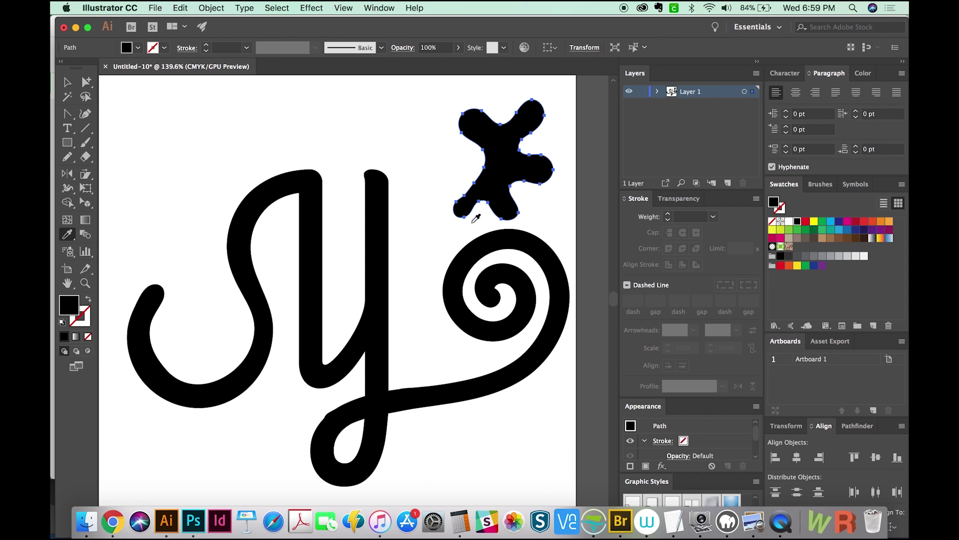
# - Redraw the blob's lower and right edges, move it left, and rotate it about 20° counter-clockwise
pyautogui.press('n')
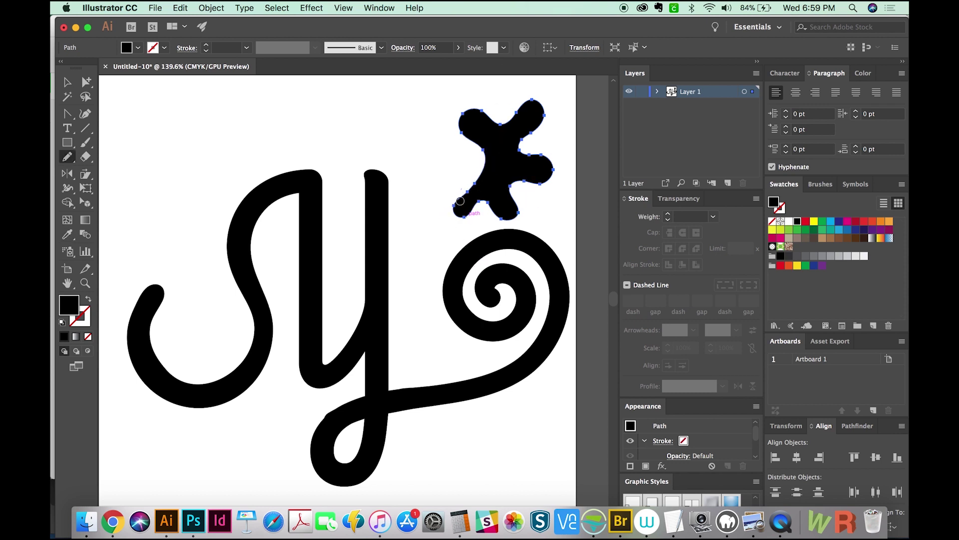
pyautogui.moveTo(460, 200)
pyautogui.mouseDown()
pyautogui.moveTo(521, 143)
pyautogui.moveTo(467, 165)
pyautogui.moveTo(467, 216)
pyautogui.mouseUp()
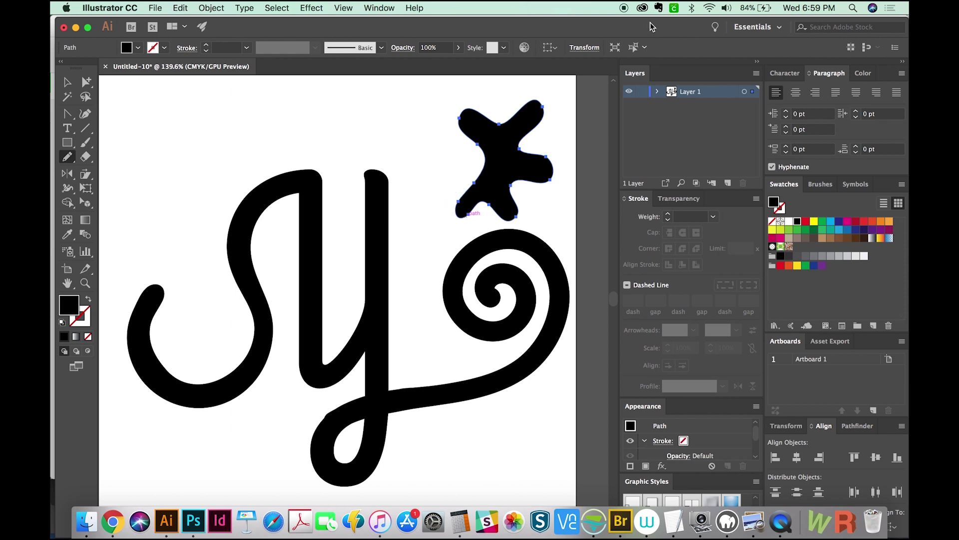
pyautogui.press('v')
pyautogui.moveTo(501, 167); pyautogui.dragTo(458, 174)
pyautogui.press('e')
pyautogui.moveTo(524, 150); pyautogui.dragTo(533, 165)
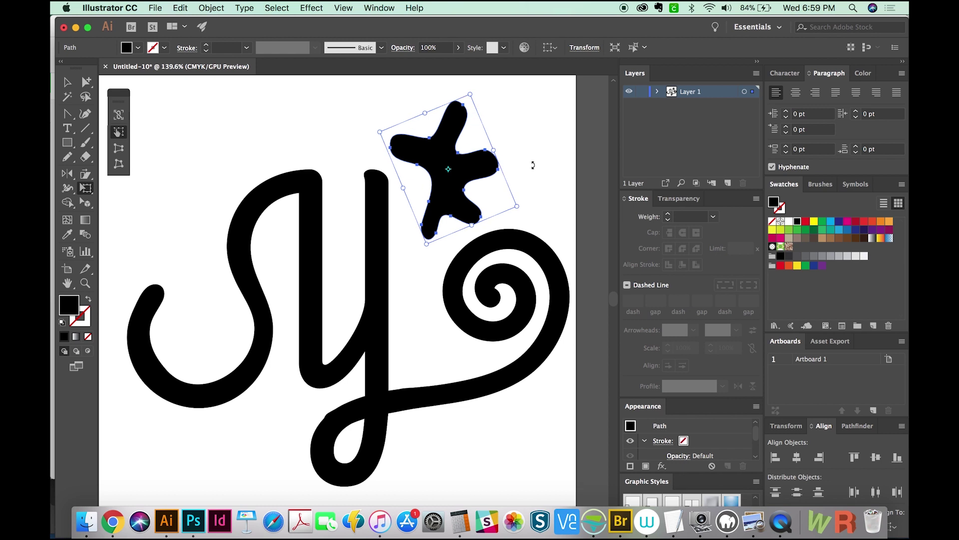